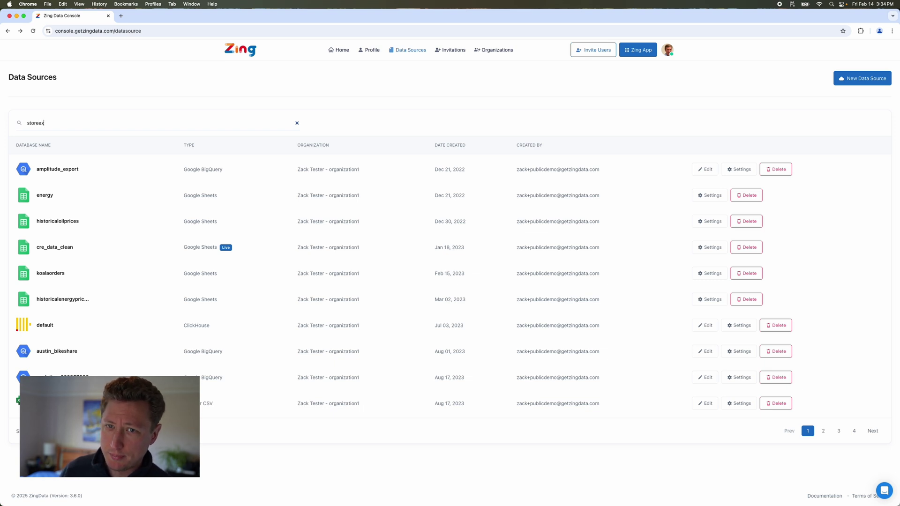
Search the data sources for StoreExample and open its Semantic Layer settings
key(Return)
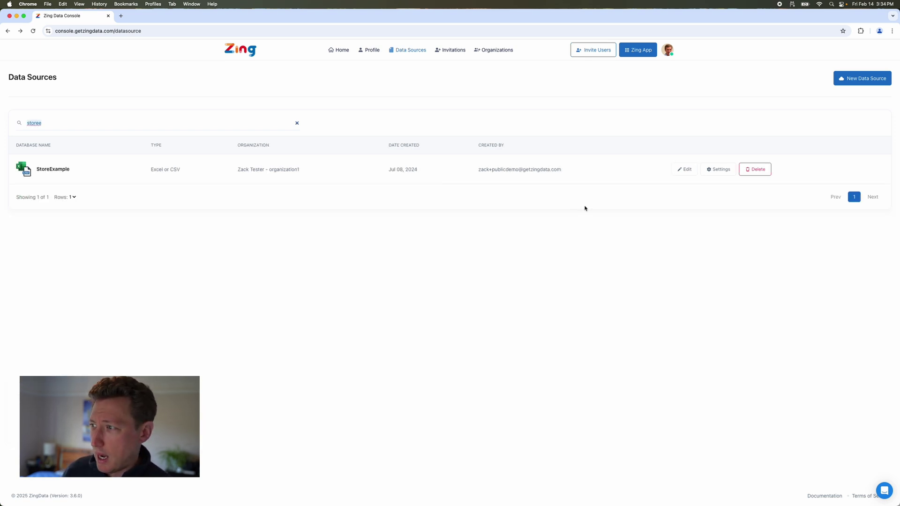
click(723, 171)
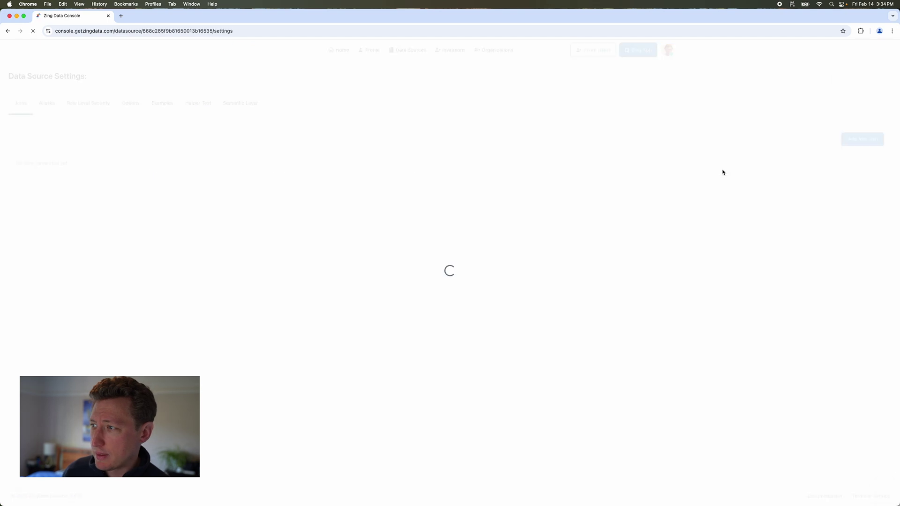
click(238, 104)
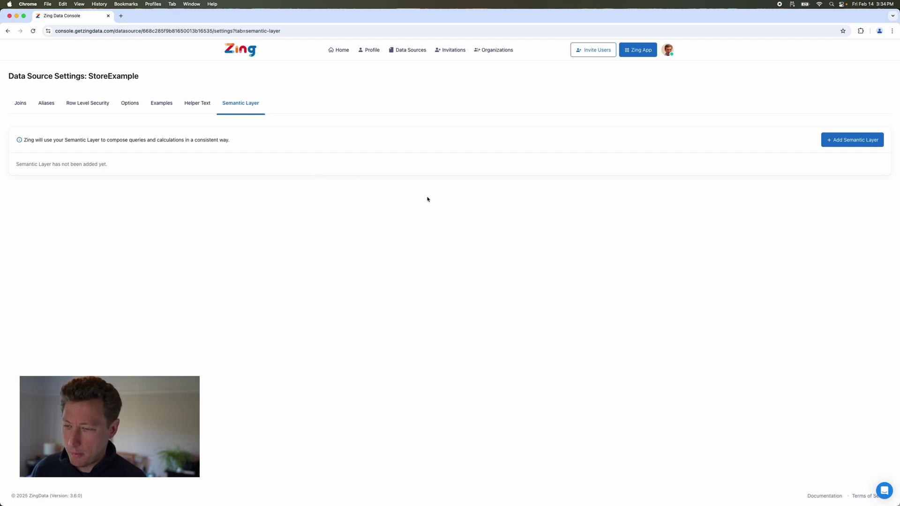
Switch to Cursor to review the table and column definitions in the semantic layer JSON, then return to Chrome
key(super+Tab)
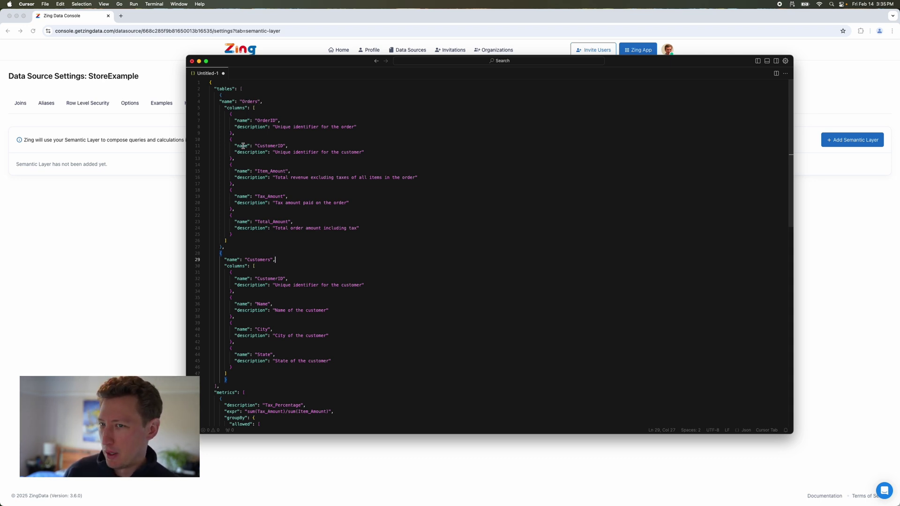
scroll(305, 234, down, 3)
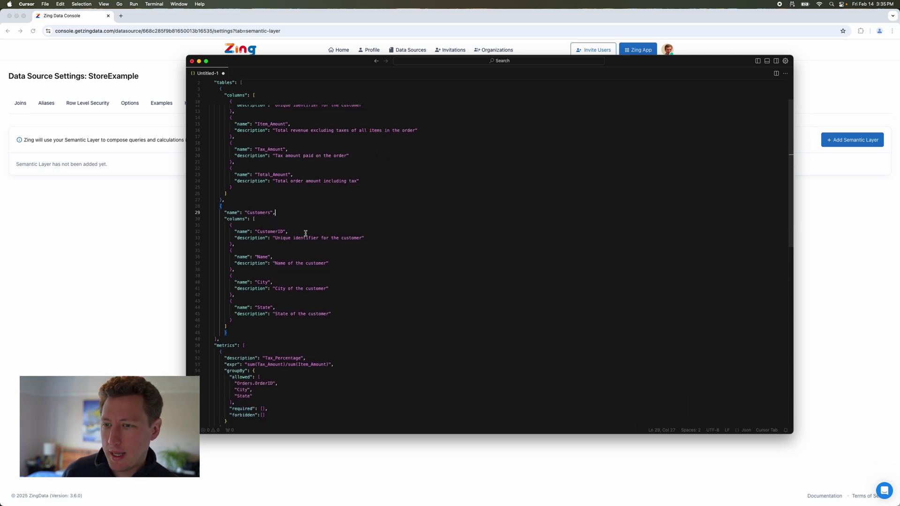
click(157, 228)
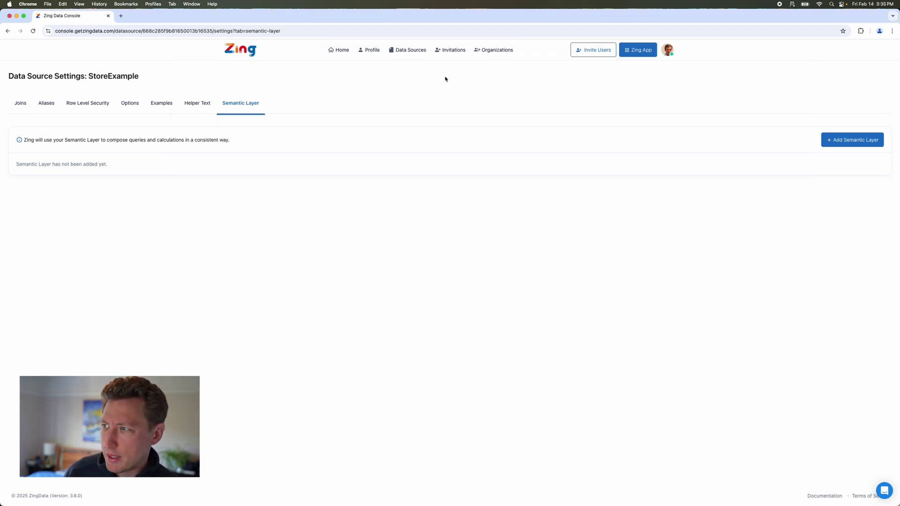
Open the Zing App, search the sources for "store", and open StoreExample's Orders table in the question builder
click(645, 56)
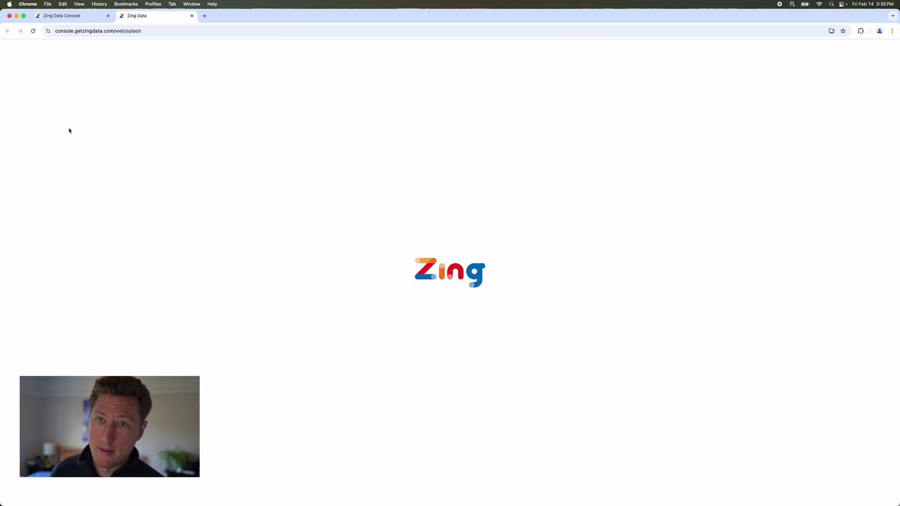
click(41, 107)
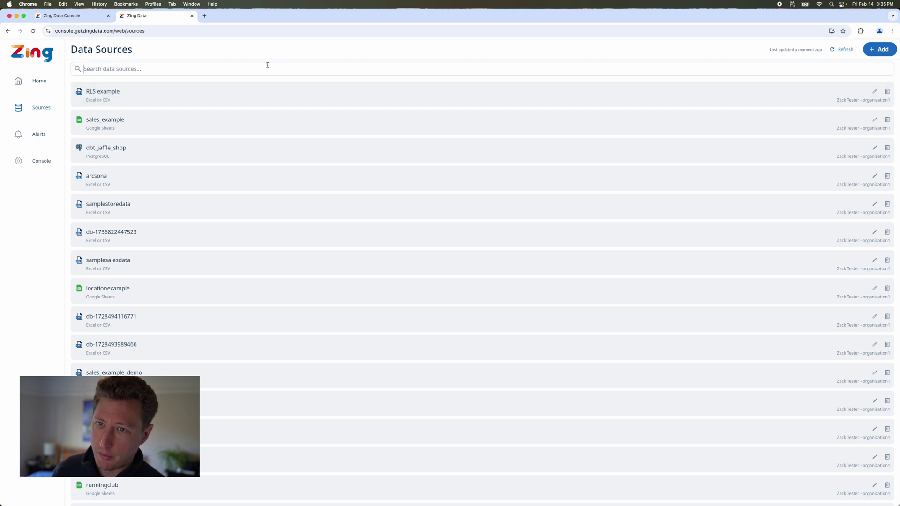
text(store)
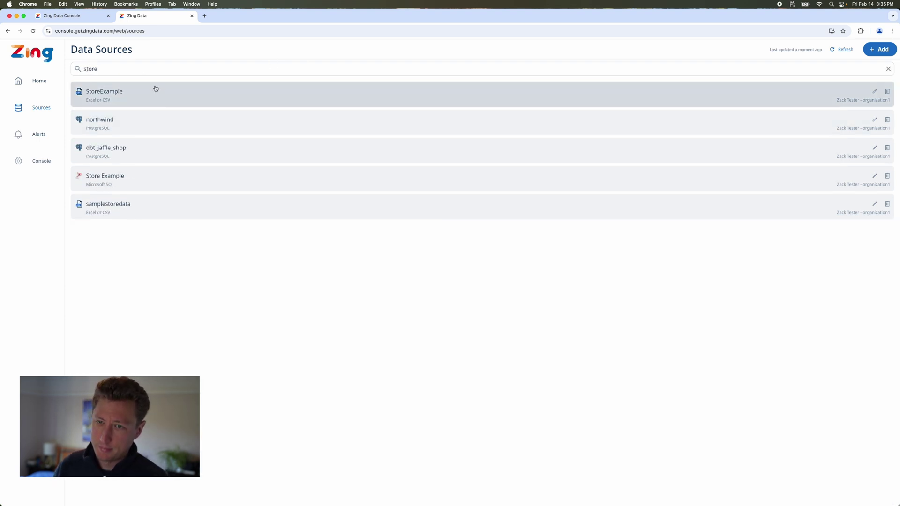
click(155, 89)
click(252, 142)
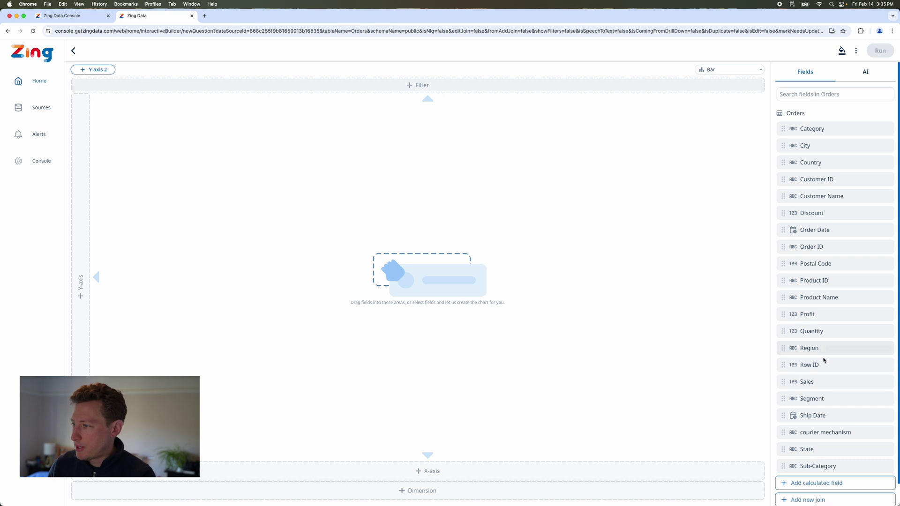
Switch to Cursor and change the first Orders column to the name "Sales" with the description "Sales amount"
key(super+Tab)
scroll(315, 190, up, 3)
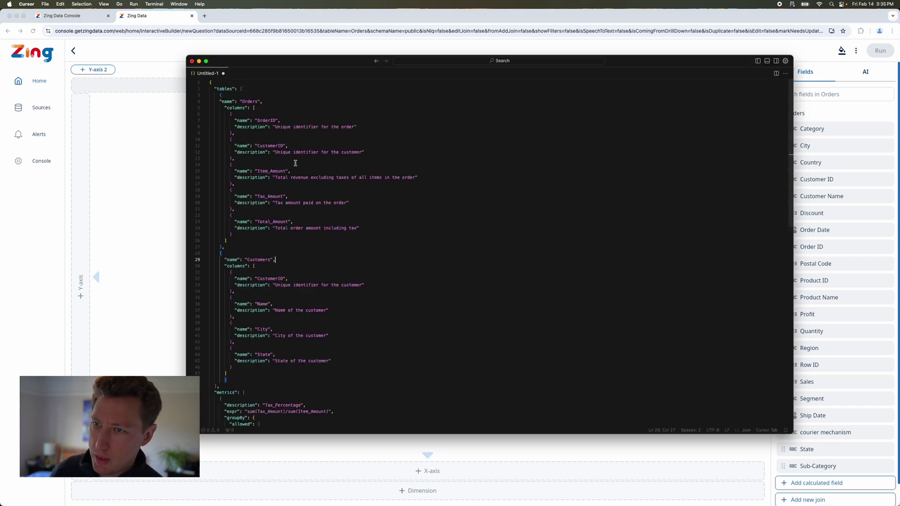
double_click(266, 121)
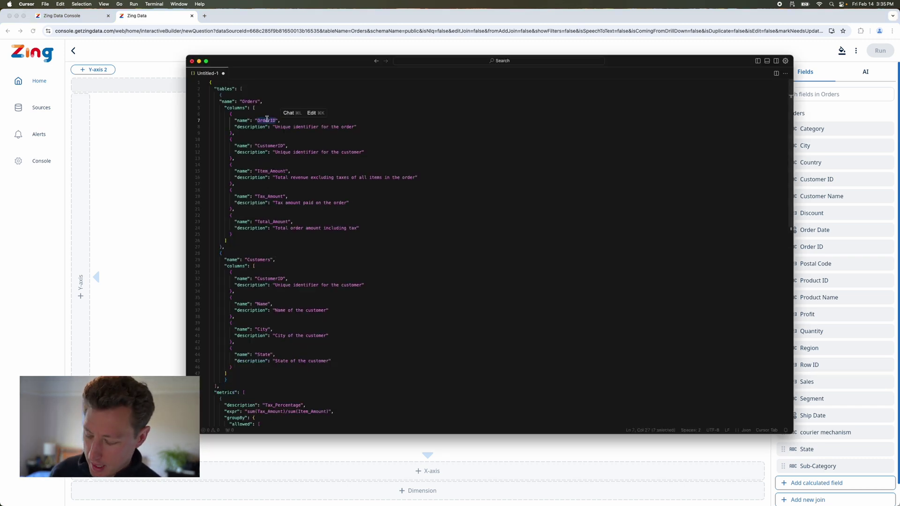
text(Sales)
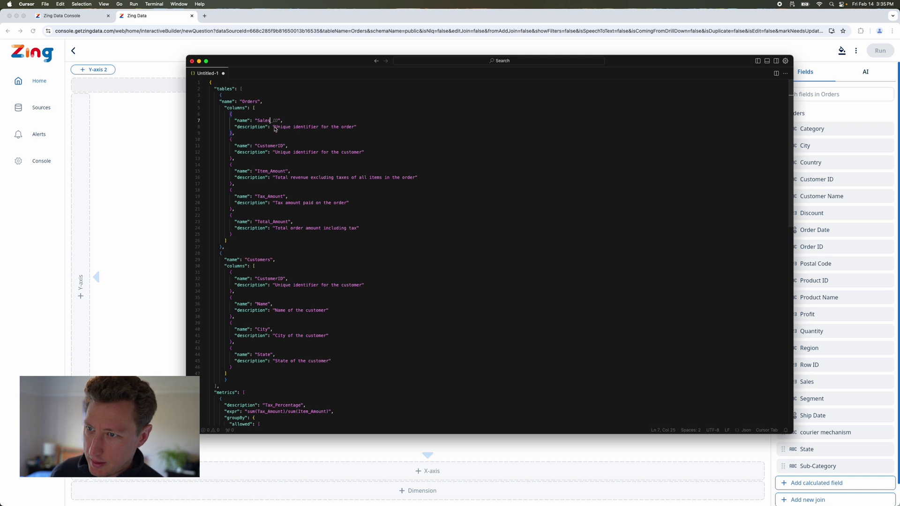
drag(274, 128, 357, 127)
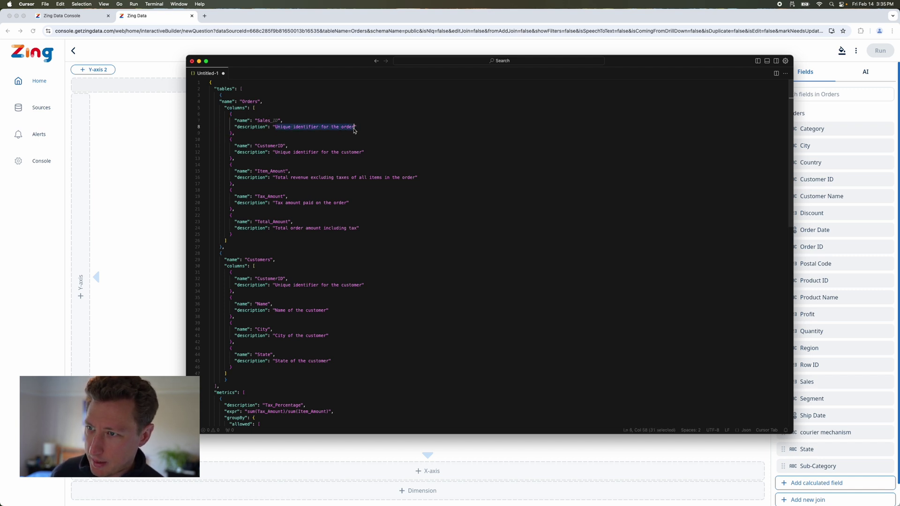
key(BackSpace)
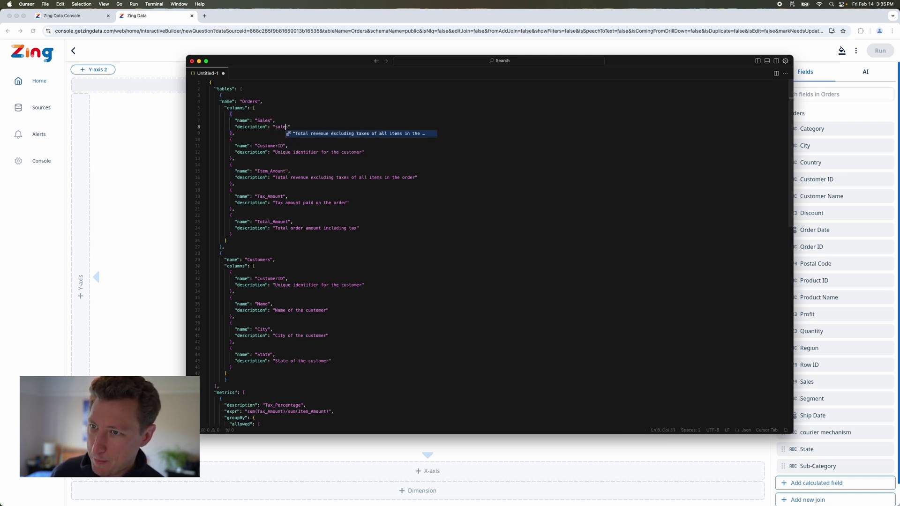
text(sAL)
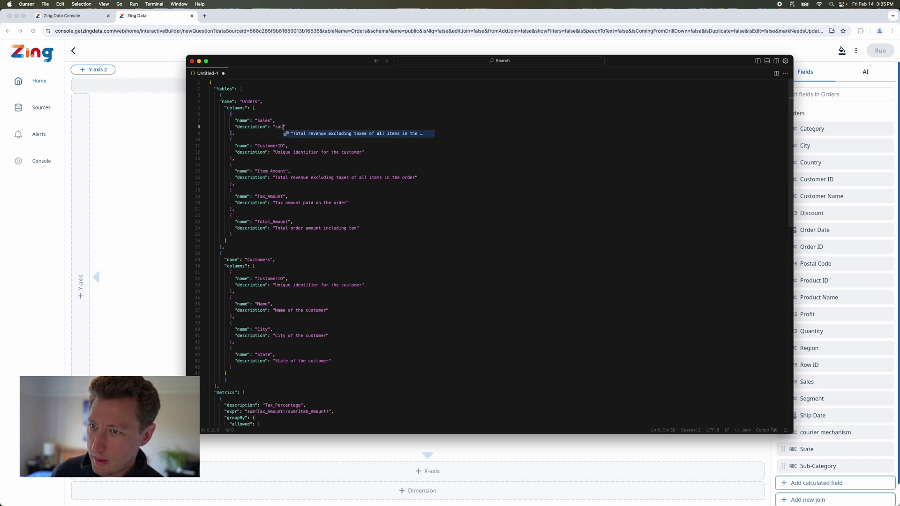
key(BackSpace)
key(BackSpace)
key(BackSpace)
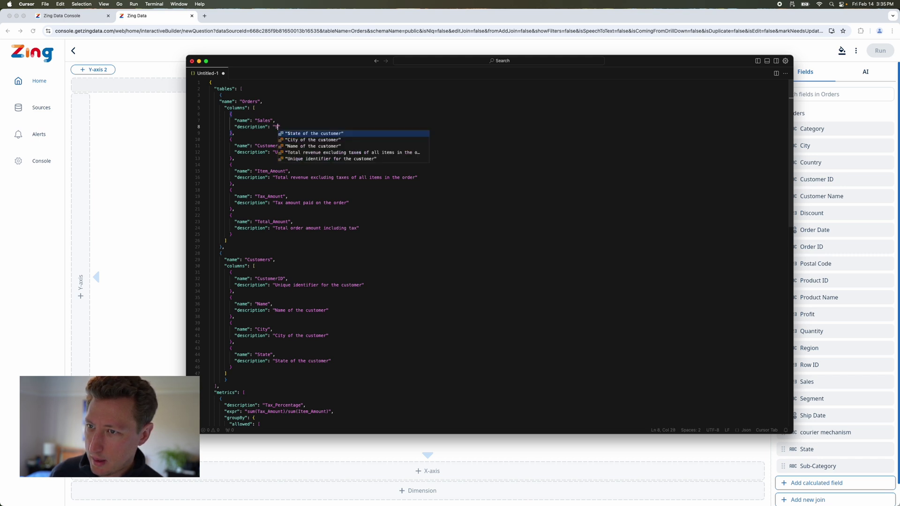
text(Sales amount)
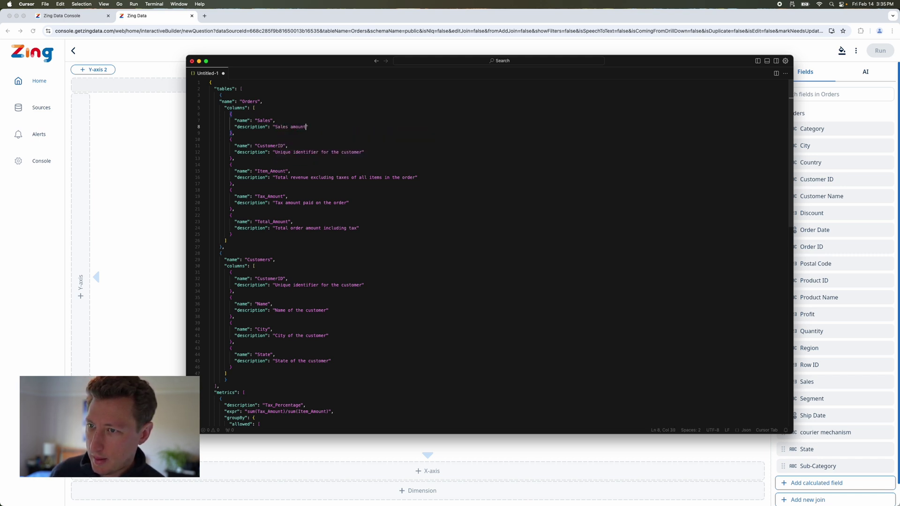
Check the Orders fields in Zing, then set the first metric's description to "Discount_amount" in the Cursor JSON
key(super+Tab)
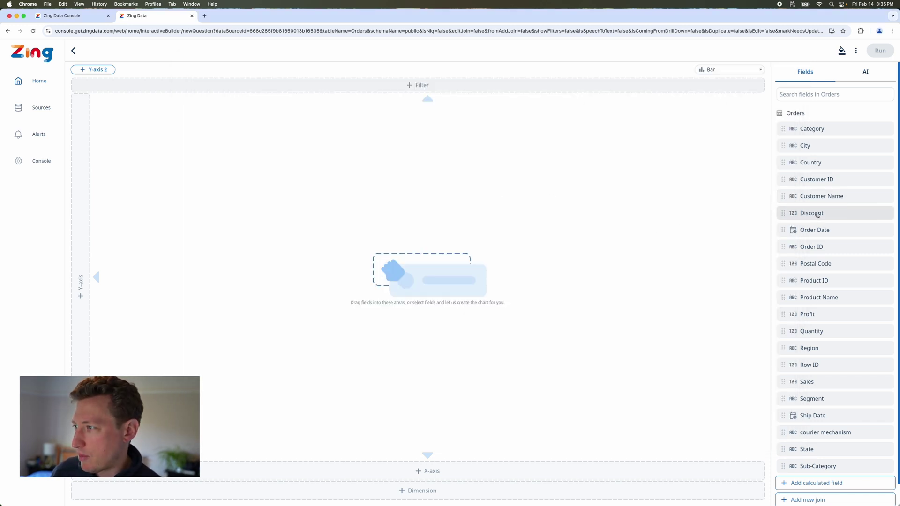
key(super+Tab)
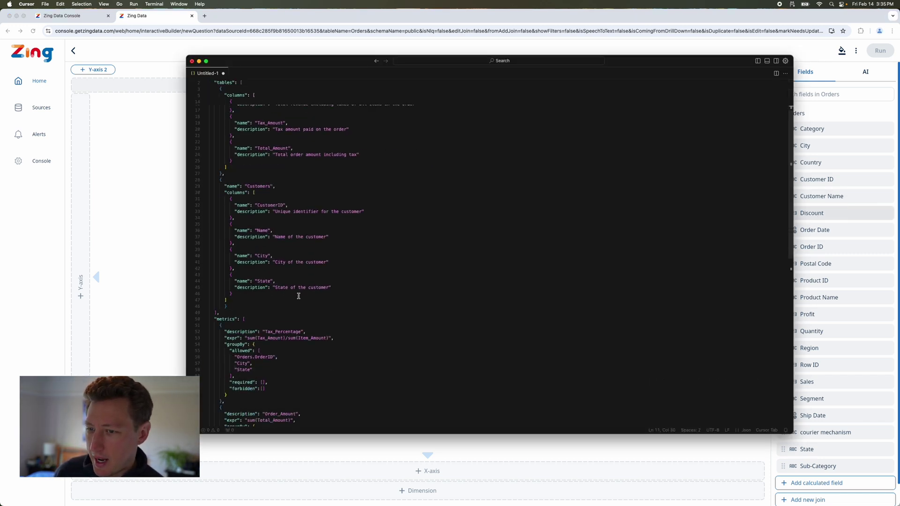
scroll(299, 296, down, 5)
scroll(291, 281, up, 2)
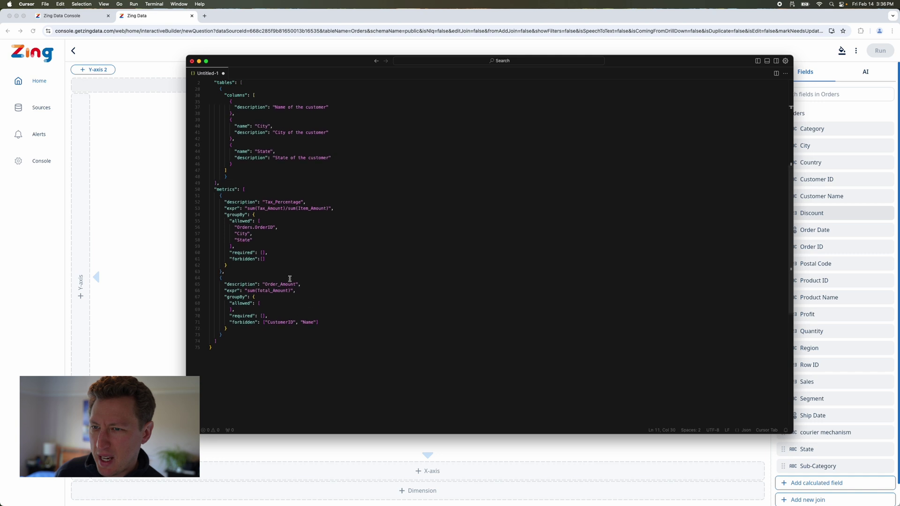
double_click(284, 204)
text(Di)
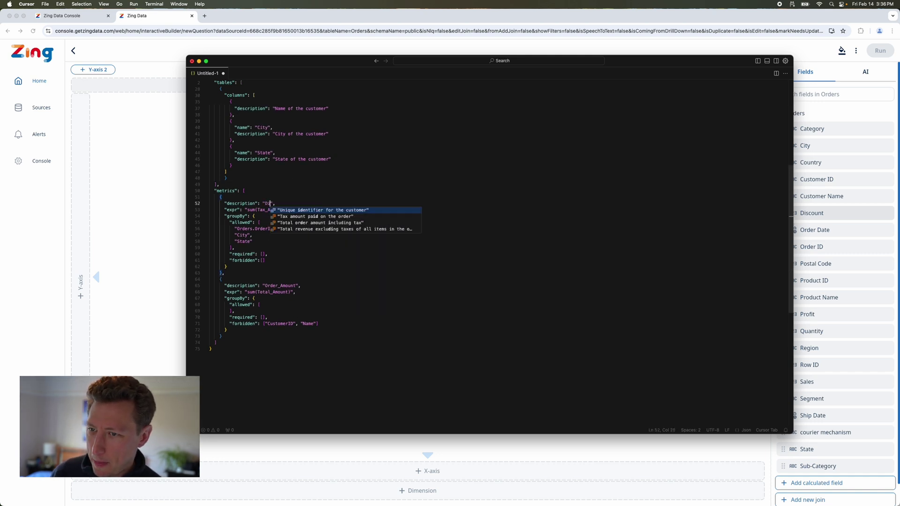
text(scount)
text(_amount)
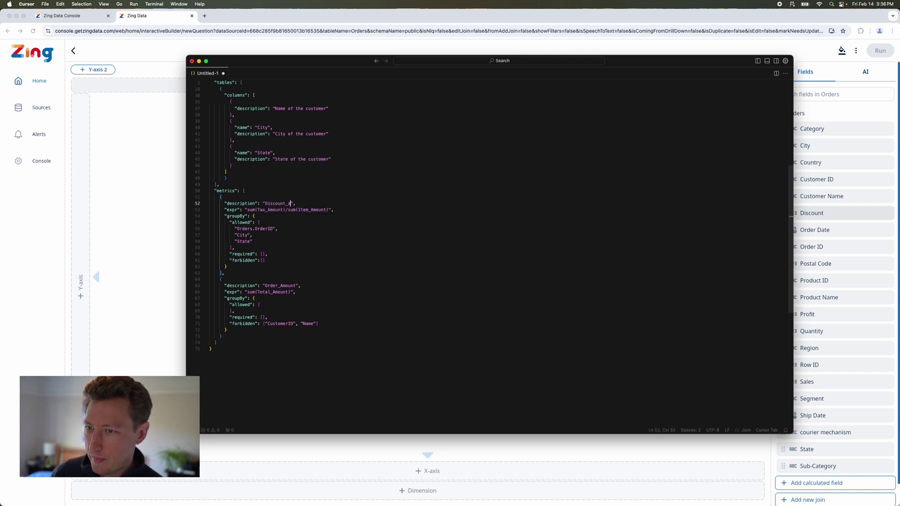
Replace the Discount_amount metric's expression with sum(Discount)*Sum(Sales)
click(327, 209)
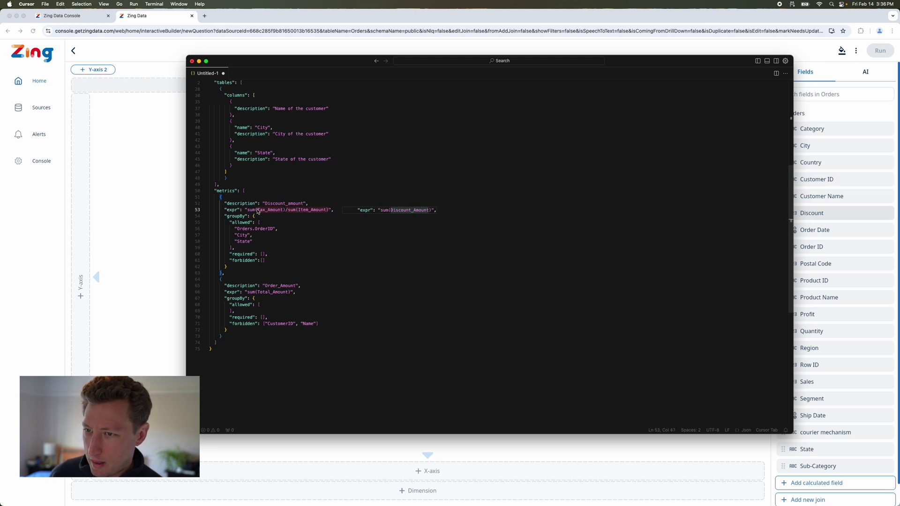
double_click(267, 210)
text(S)
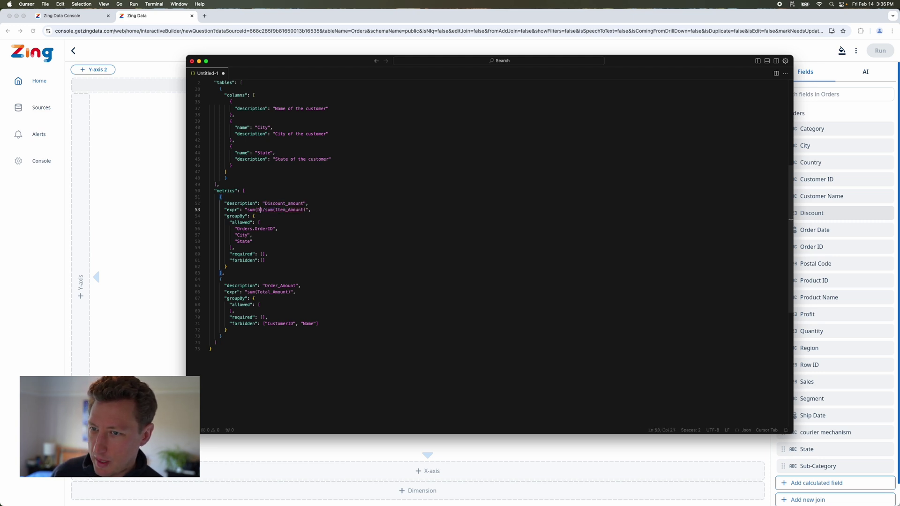
text(isc)
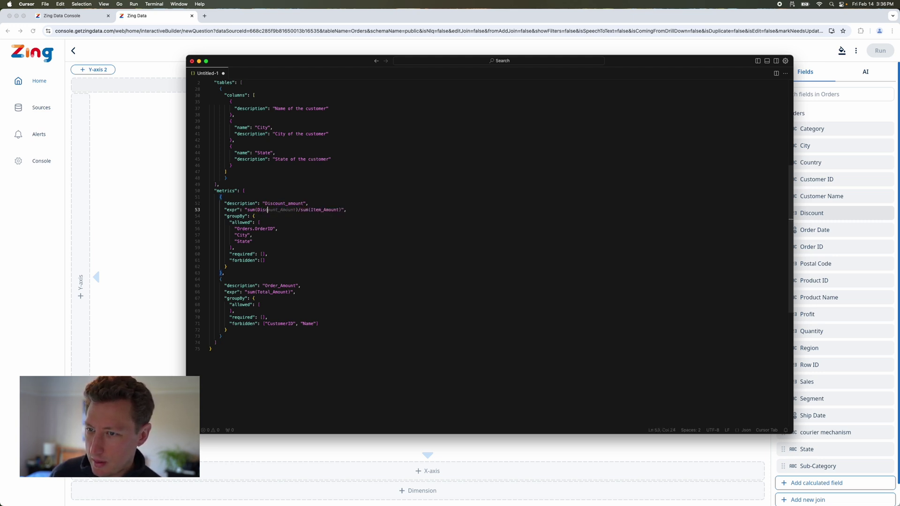
text(ount)*)
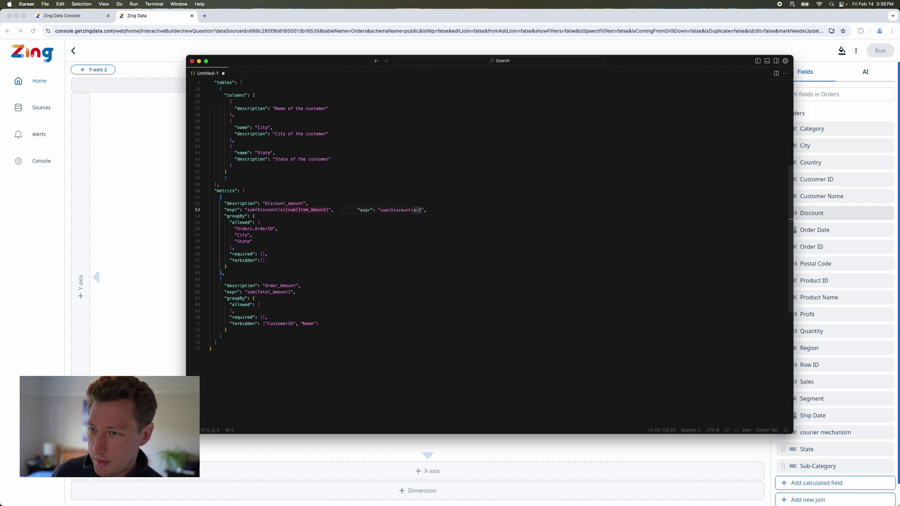
text(Sum(S)
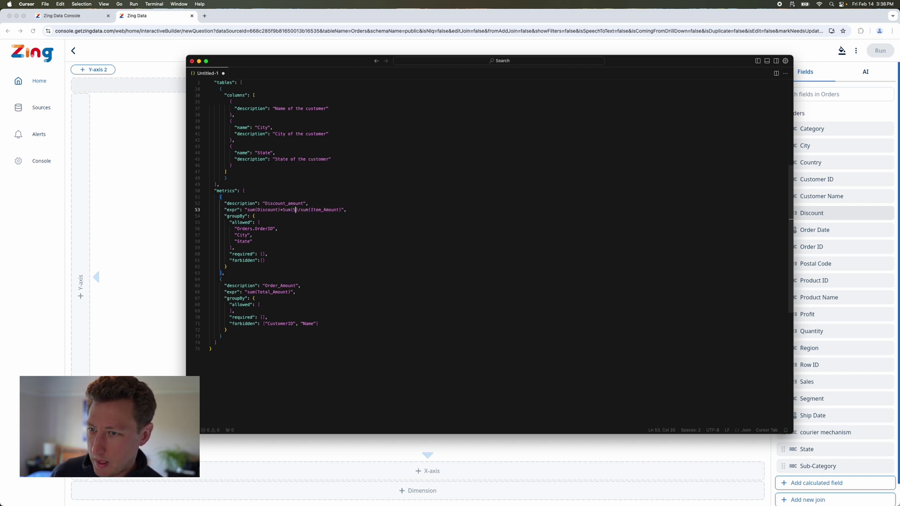
text(ales))
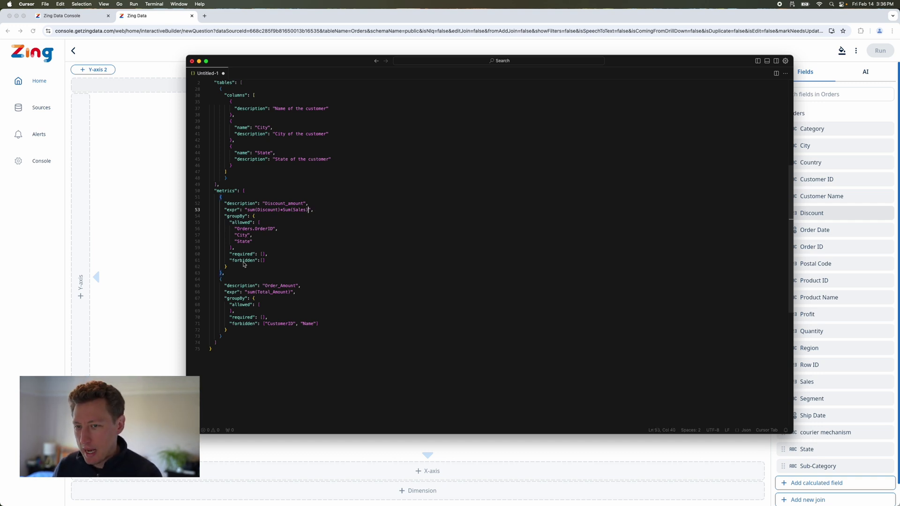
Delete the whole Order_Amount metric block, including its separating comma and leftover closing brace
double_click(236, 281)
drag(237, 280, 286, 332)
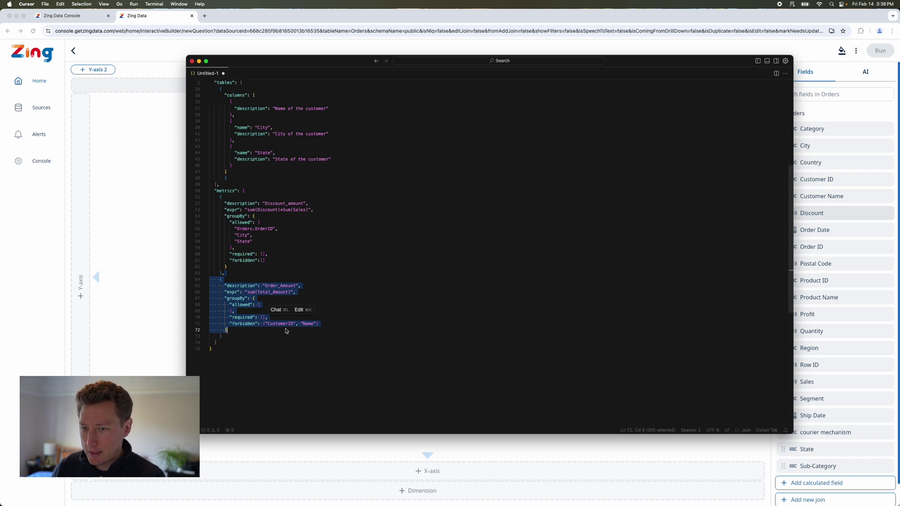
key(BackSpace)
key(BackSpace)
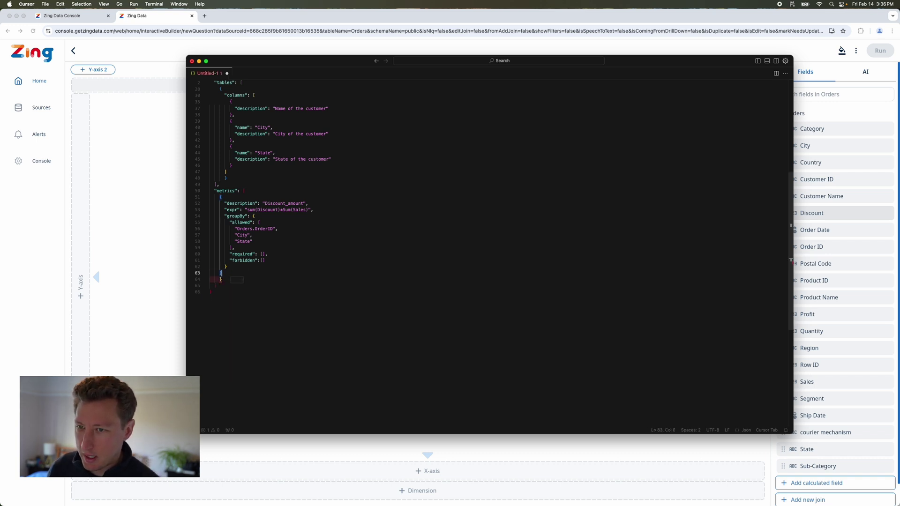
key(Down)
key(BackSpace)
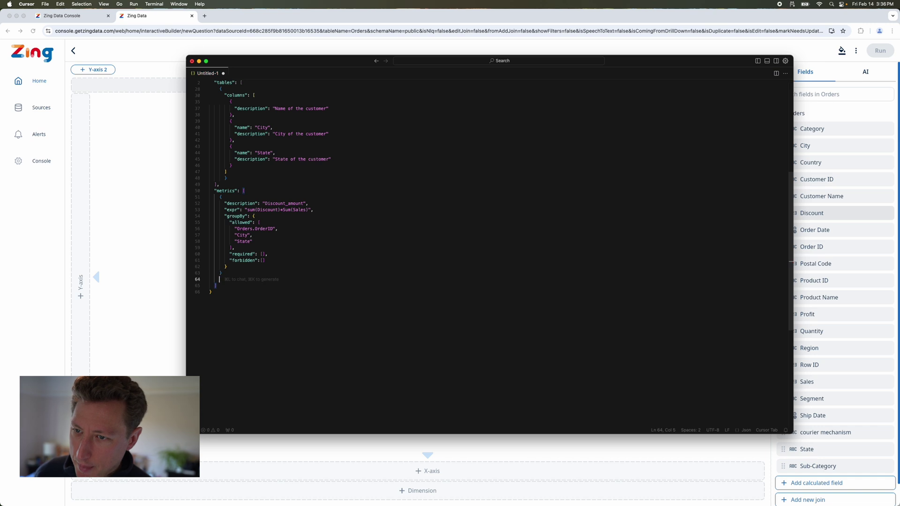
key(BackSpace)
key(BackSpace)
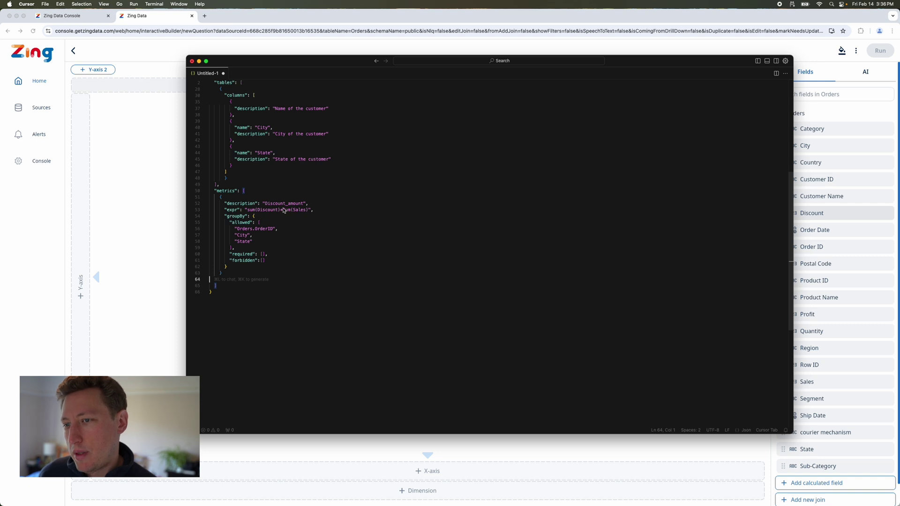
click(284, 211)
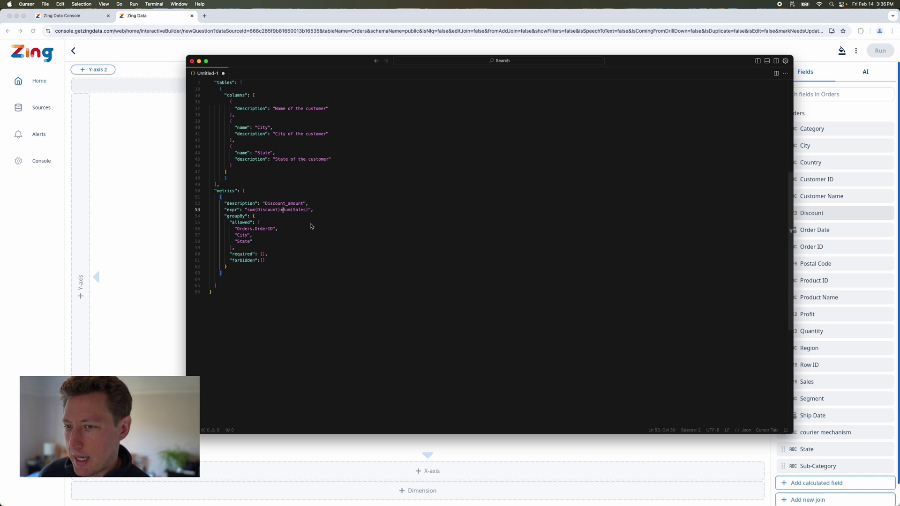
scroll(309, 225, up, 5)
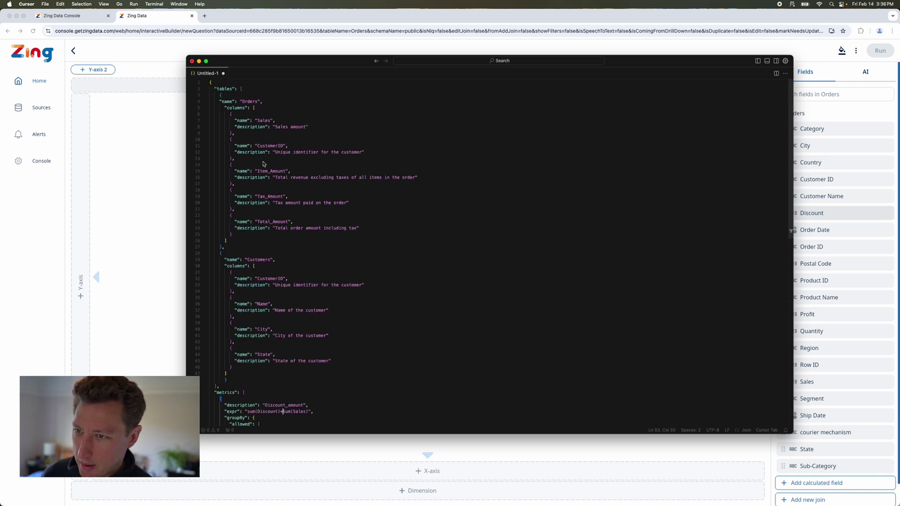
Replace the remaining Orders columns with City, State, Discount and Ship Date, each with a matching description
double_click(271, 146)
text(C)
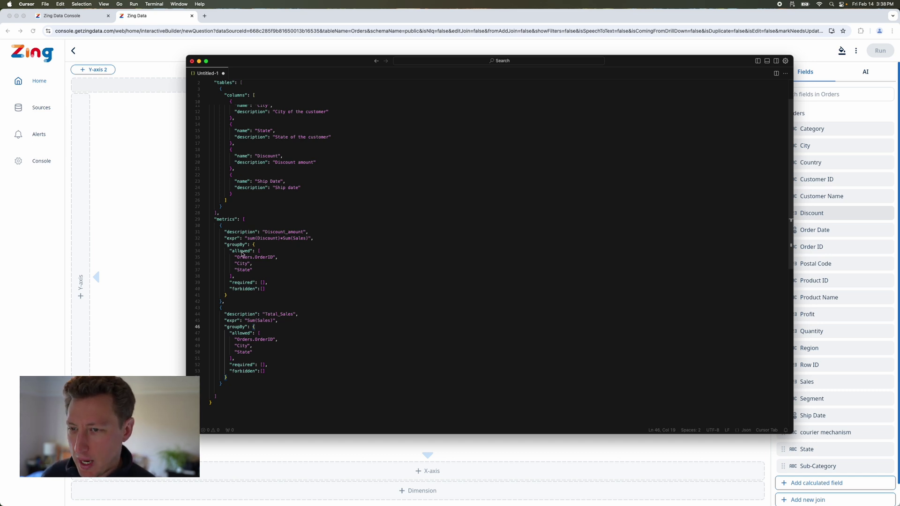
double_click(242, 254)
double_click(247, 283)
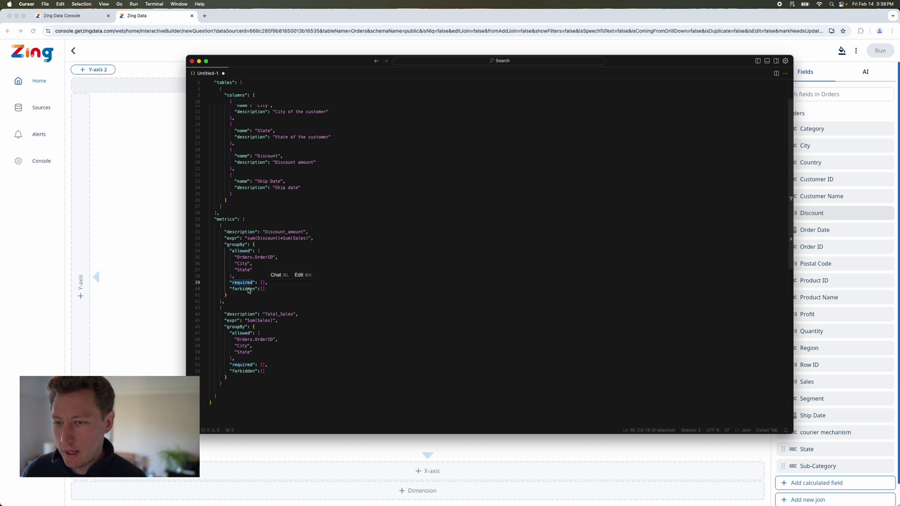
click(248, 289)
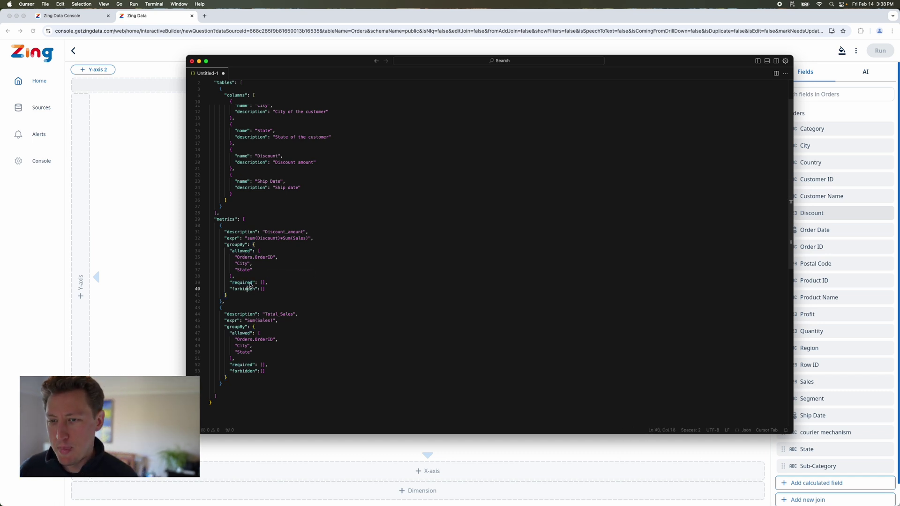
click(281, 261)
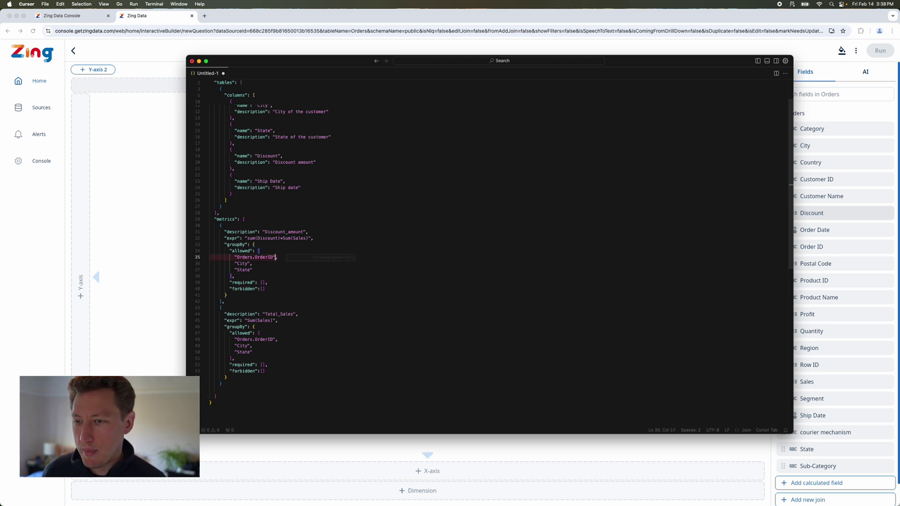
Remove the "Orders.OrderID" line from the Total_Sales metric's allowed group-by list
click(282, 342)
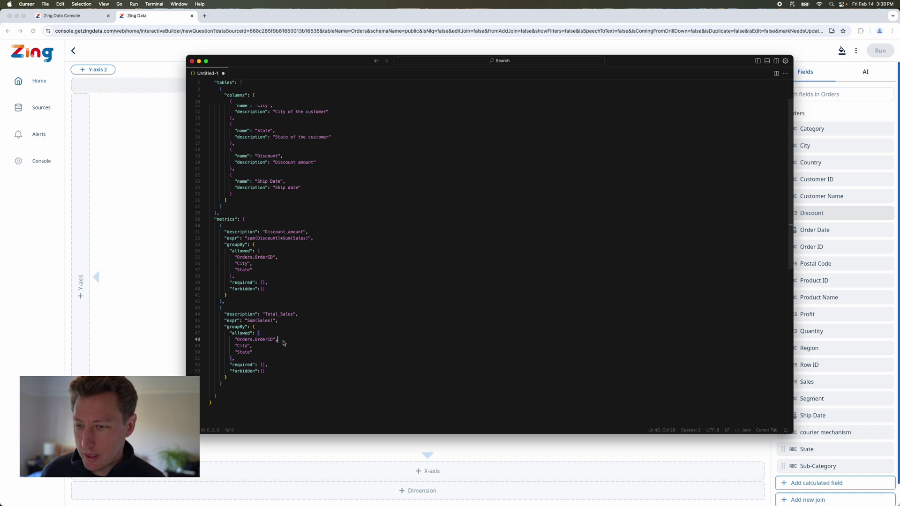
key(shift+Home)
key(shift+Home)
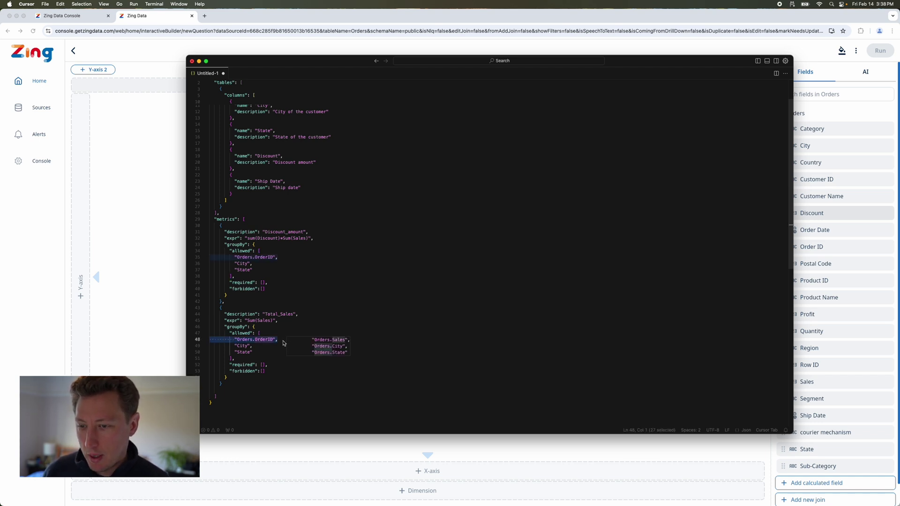
key(BackSpace)
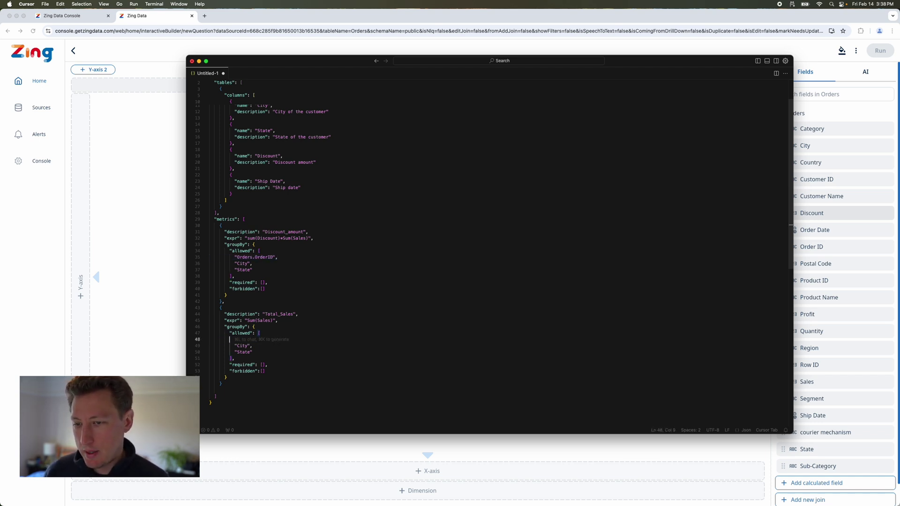
key(shift+Home)
key(BackSpace)
key(BackSpace)
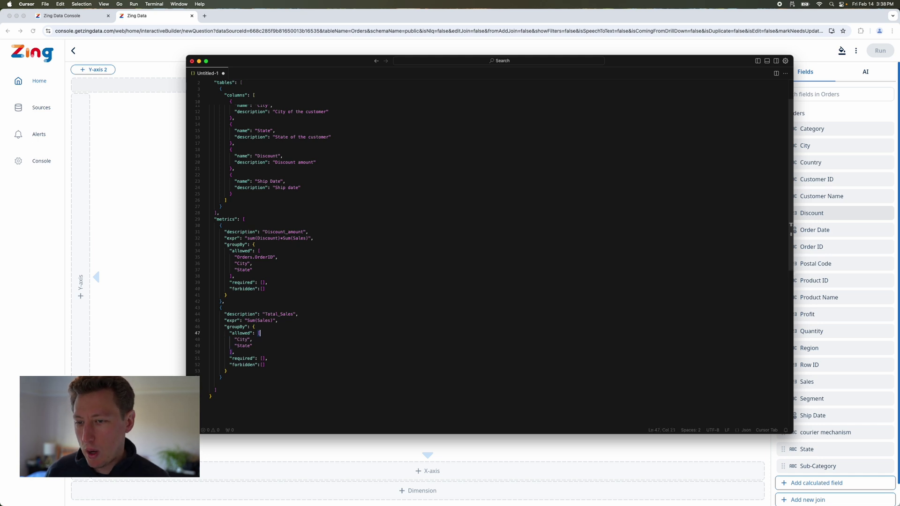
Remove the "Orders.OrderID" line from the Discount_amount metric's allowed group-by list
click(285, 258)
key(shift+Home)
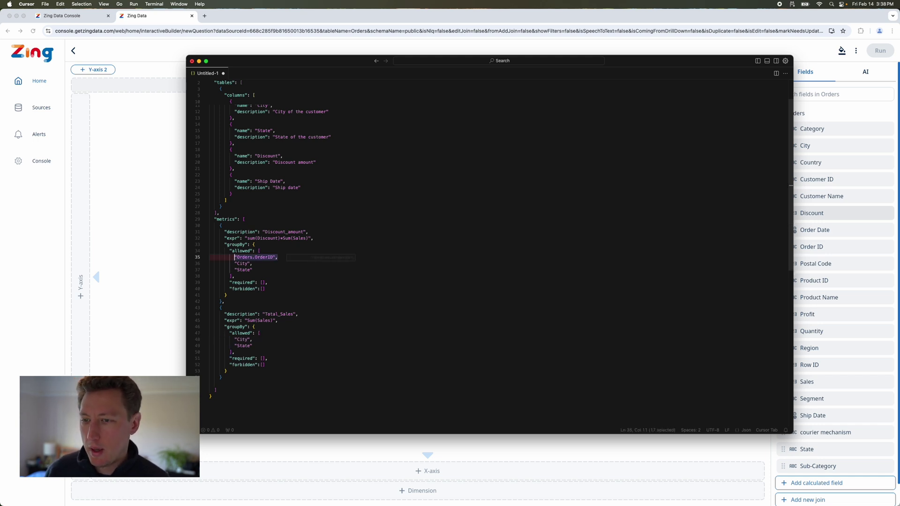
key(BackSpace)
key(BackSpace)
key(BackSpace)
key(BackSpace)
key(BackSpace)
key(BackSpace)
key(BackSpace)
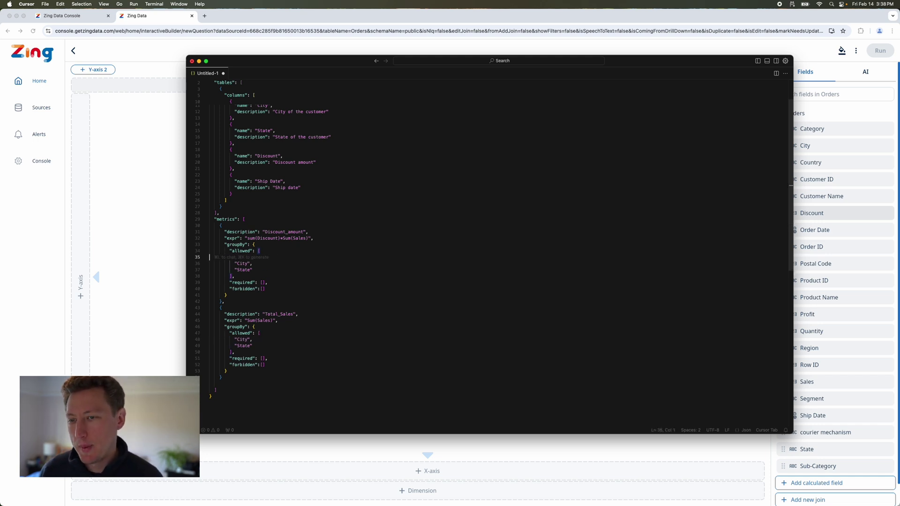
Remove "City" from the Total_Sales metric's allowed group-by list, leaving only "State"
click(280, 307)
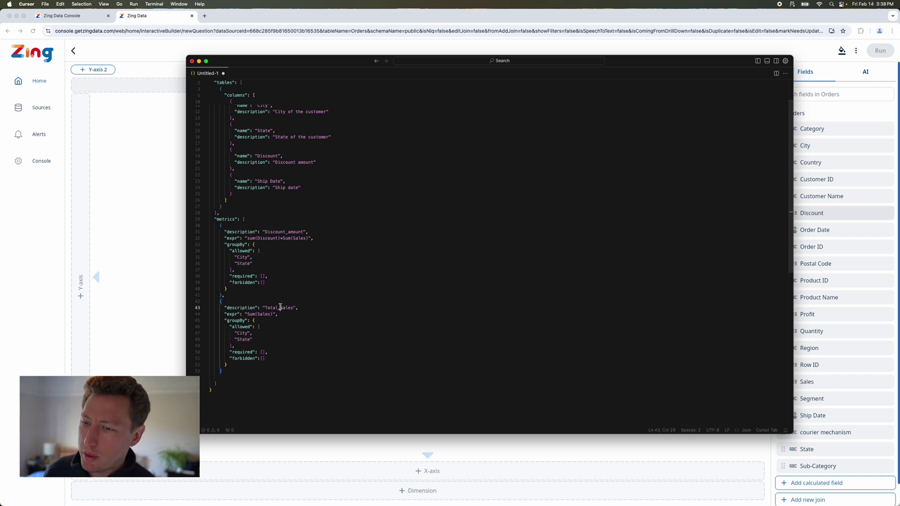
click(257, 333)
key(shift+Home)
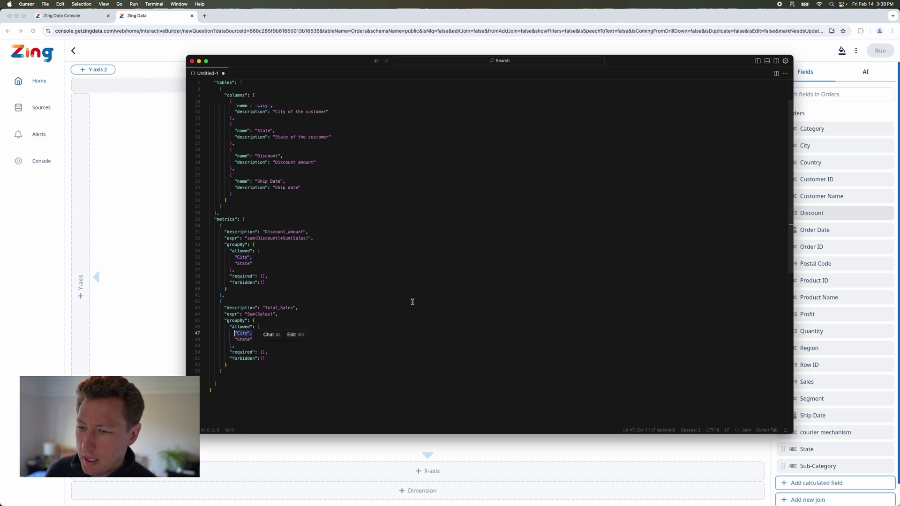
key(BackSpace)
key(BackSpace)
key(BackSpace)
key(BackSpace)
key(BackSpace)
key(BackSpace)
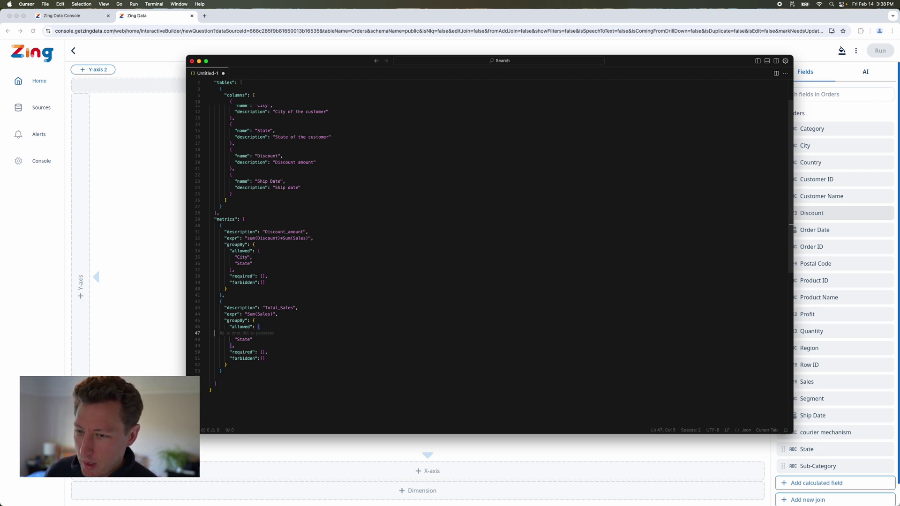
key(BackSpace)
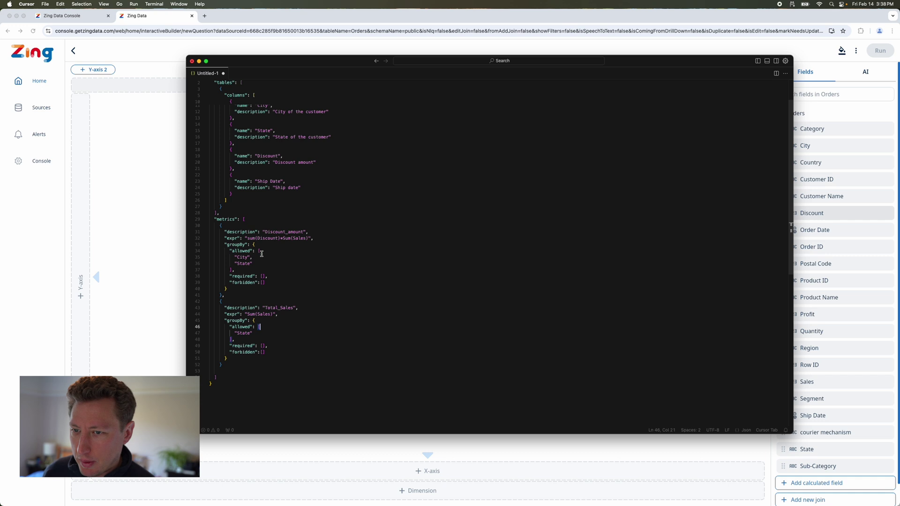
click(262, 276)
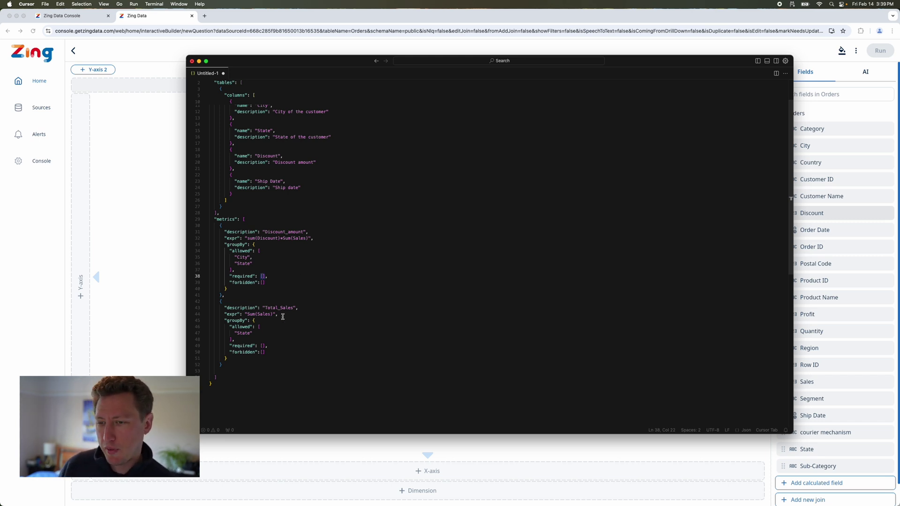
click(289, 334)
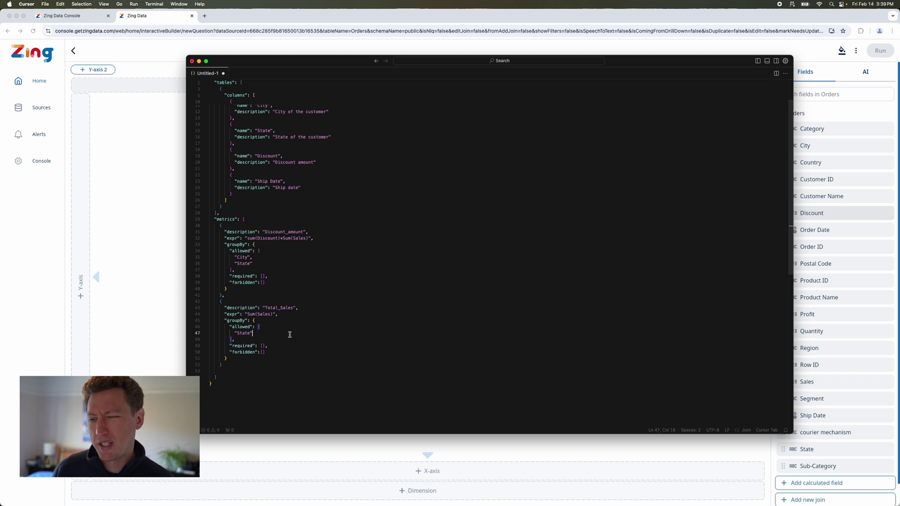
drag(290, 334, 212, 300)
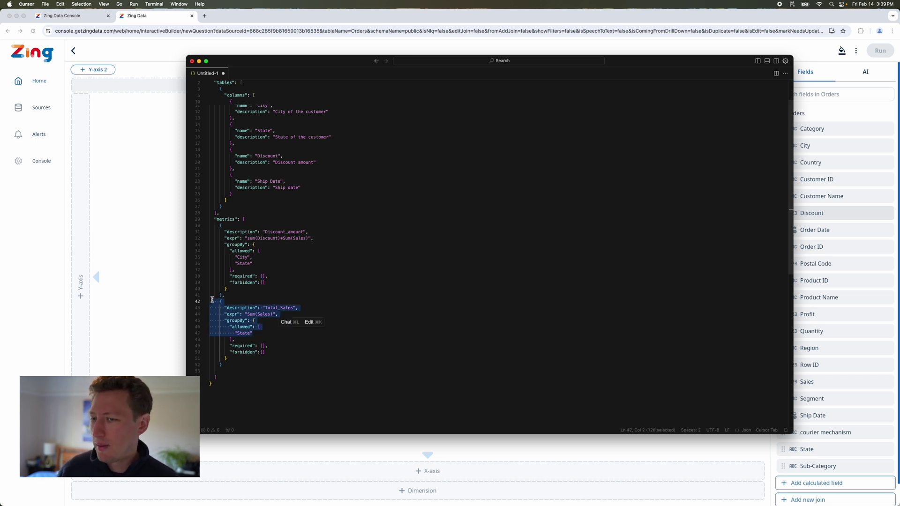
click(313, 357)
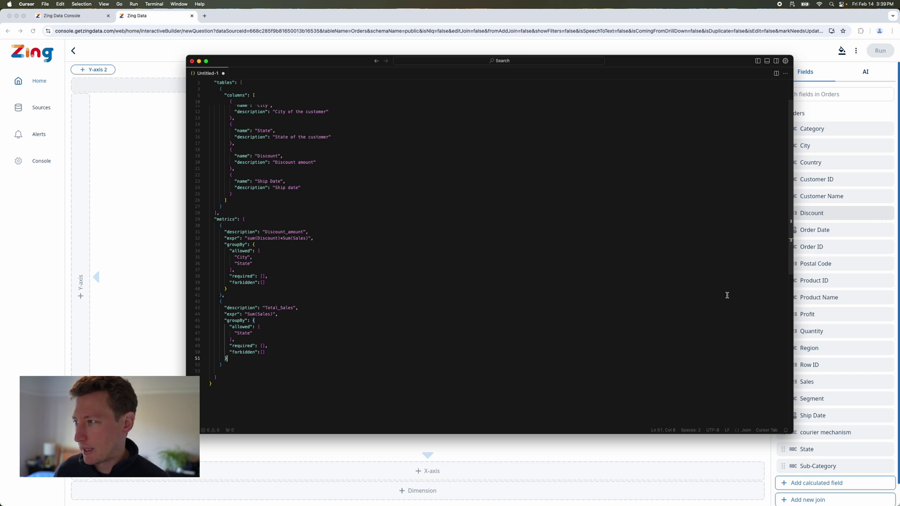
Insert an additional column block with a name and description at the start of the Orders columns, above Sales
scroll(474, 163, up, 2)
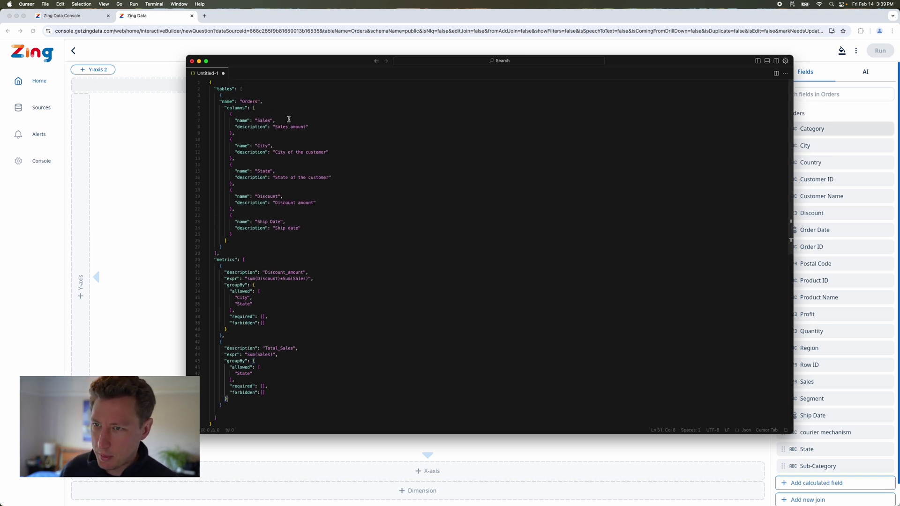
drag(225, 134, 206, 125)
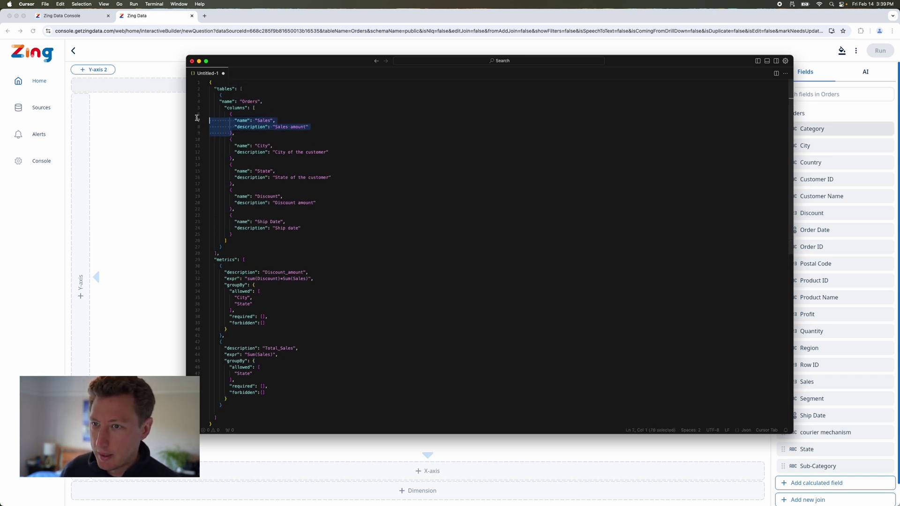
click(209, 114)
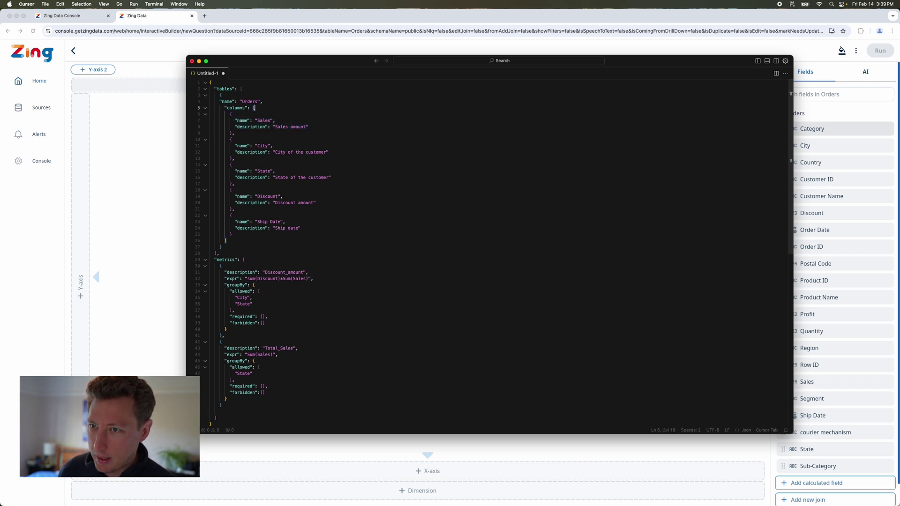
text({   "name": "Sales",   "description": "Sales amount" })
Add "CustomerID" to the forbidden group-by lists of the Total_Sales and Discount_amount metrics and save the file
scroll(370, 215, down, 10)
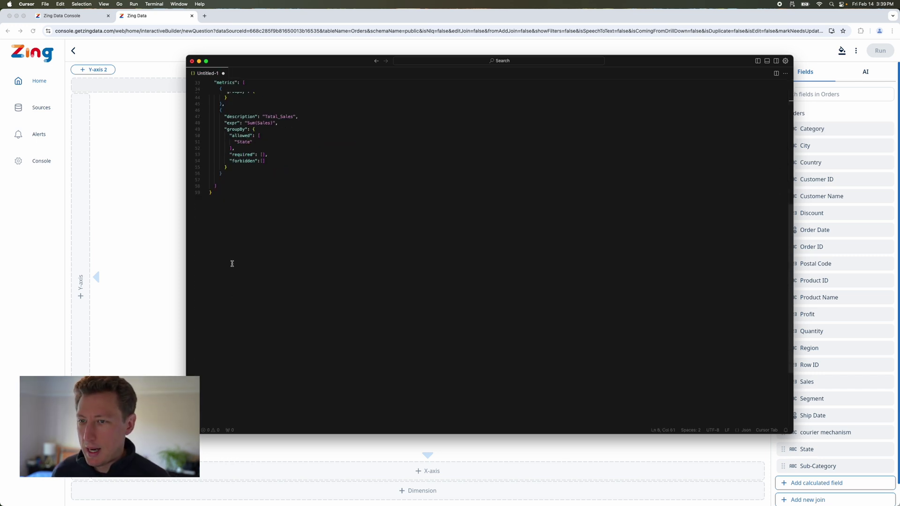
scroll(231, 263, up, 4)
click(263, 244)
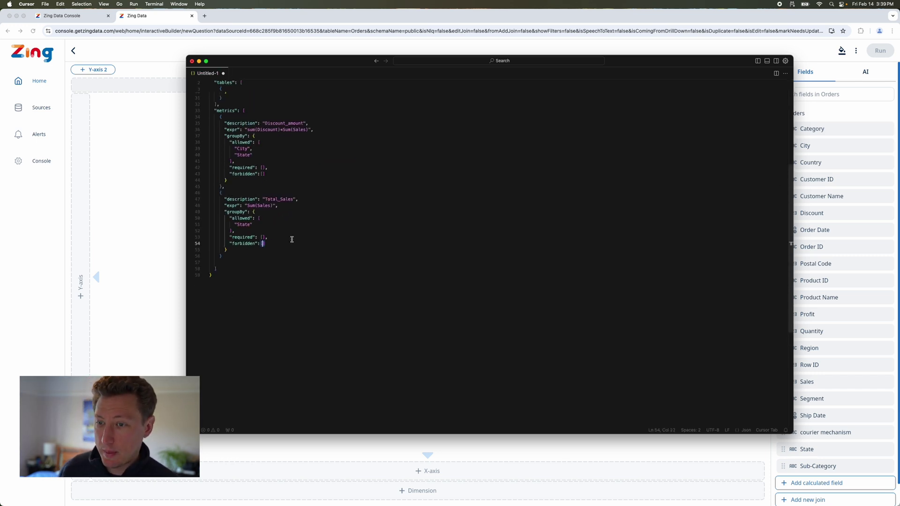
text(Custom)
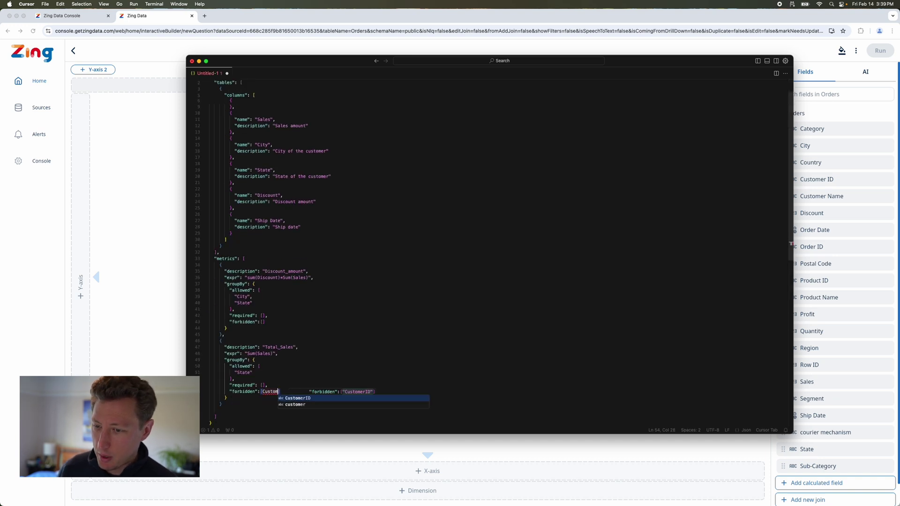
key(Tab)
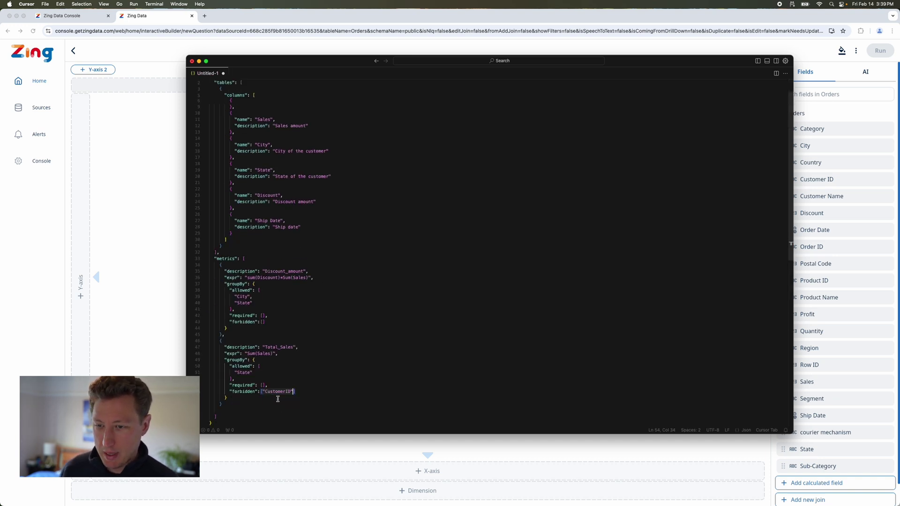
click(261, 327)
click(262, 323)
key(Tab)
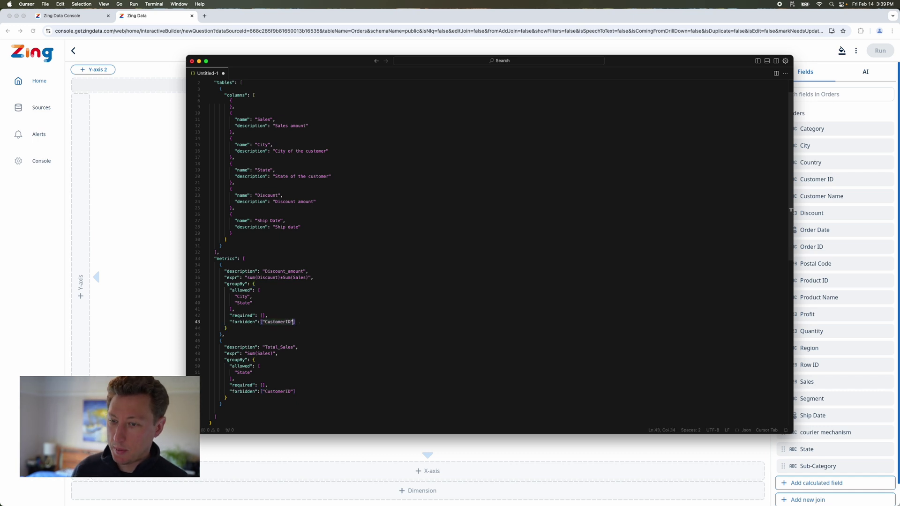
key(super+s)
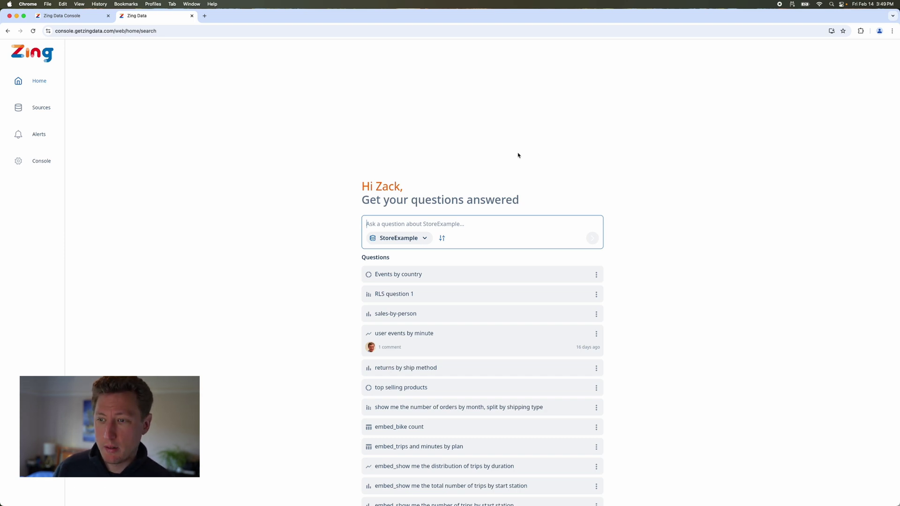
In Zing, ask StoreExample "show em the discount amount by city" and follow up with "by state"
text(s)
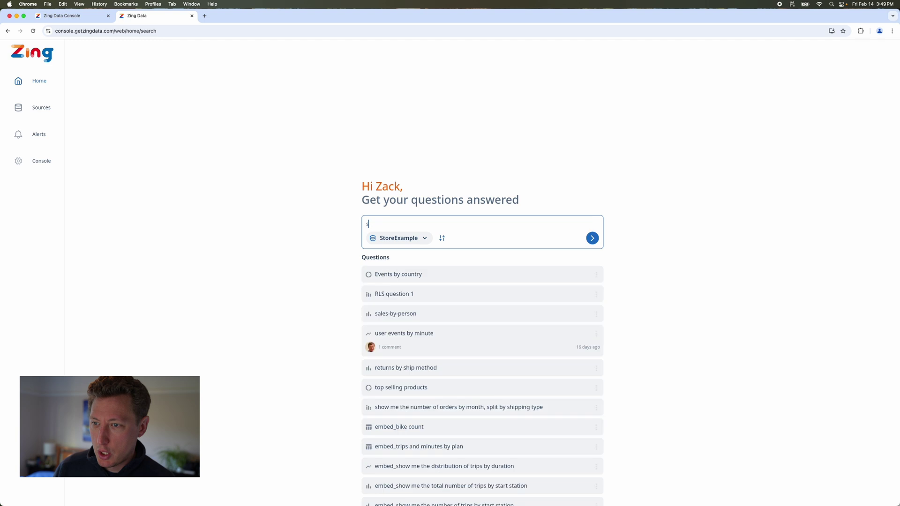
text(how em the dis)
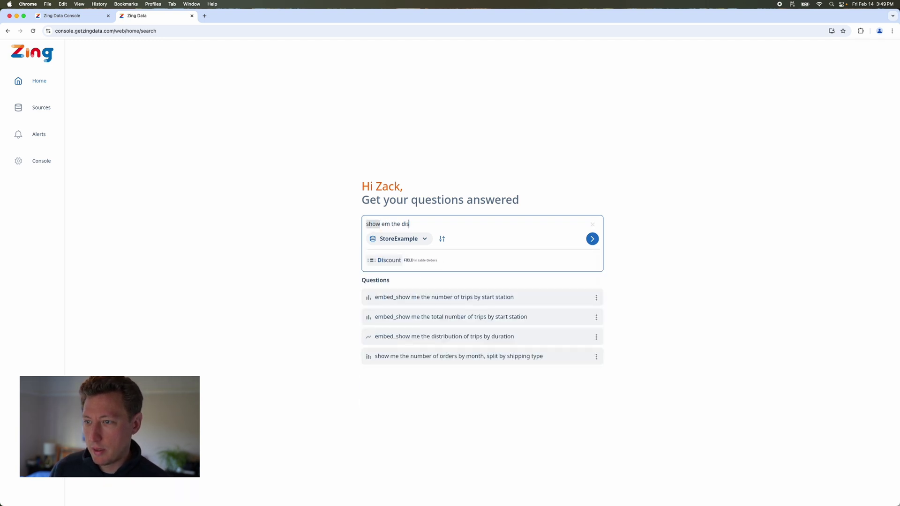
text(count amount by city)
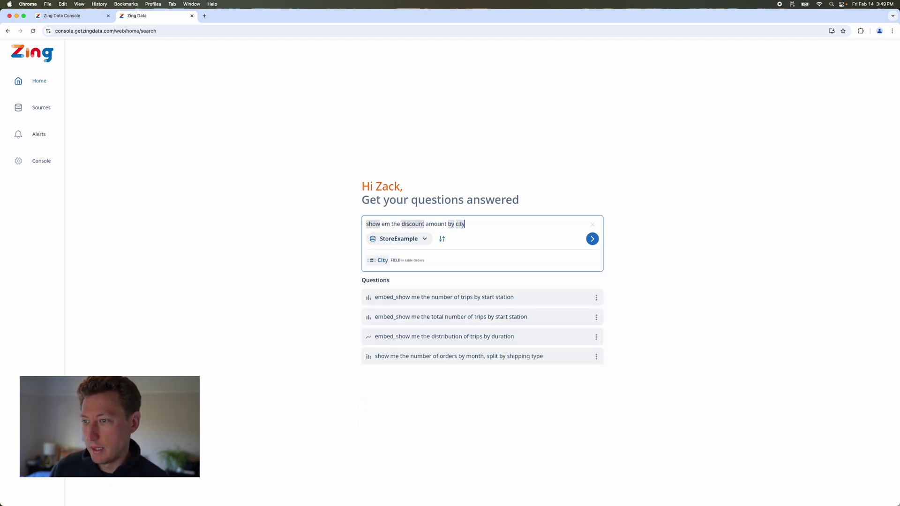
key(Return)
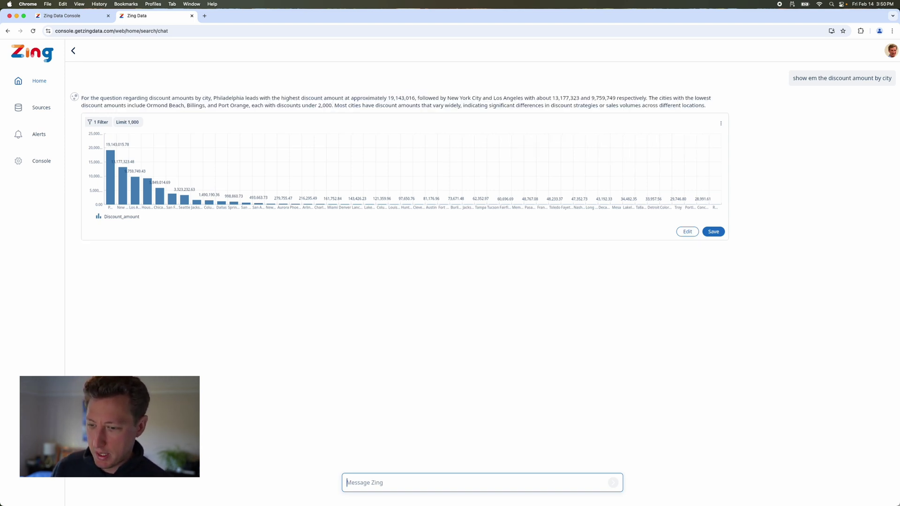
text(by state)
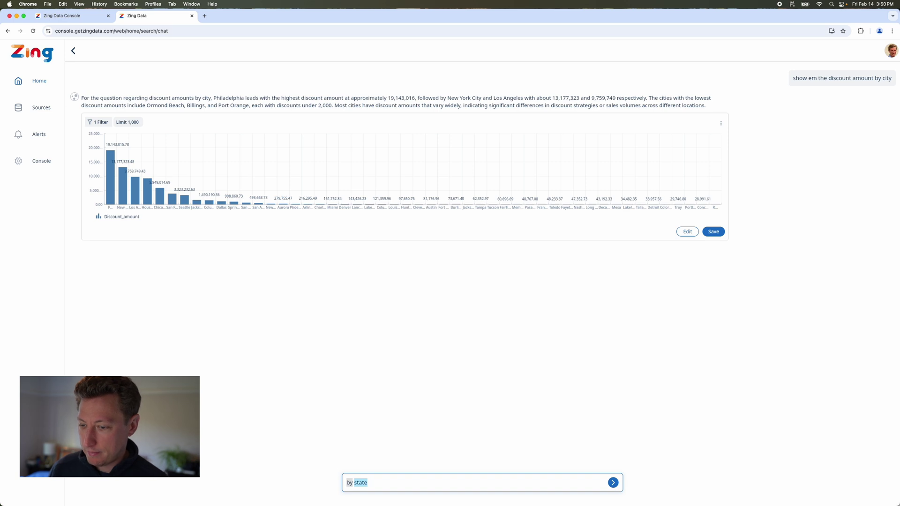
key(Return)
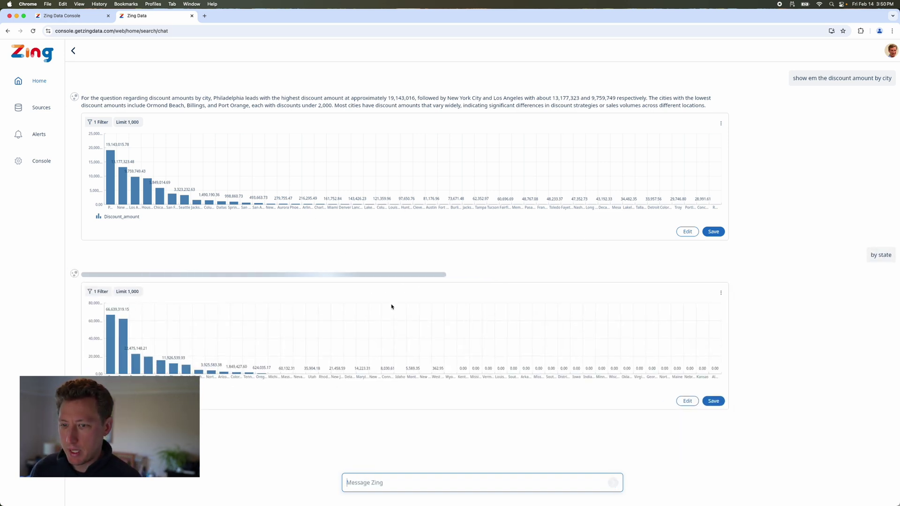
Open the discount-by-city chart for editing and inspect the formula of its Discount_amount calculated field
click(687, 232)
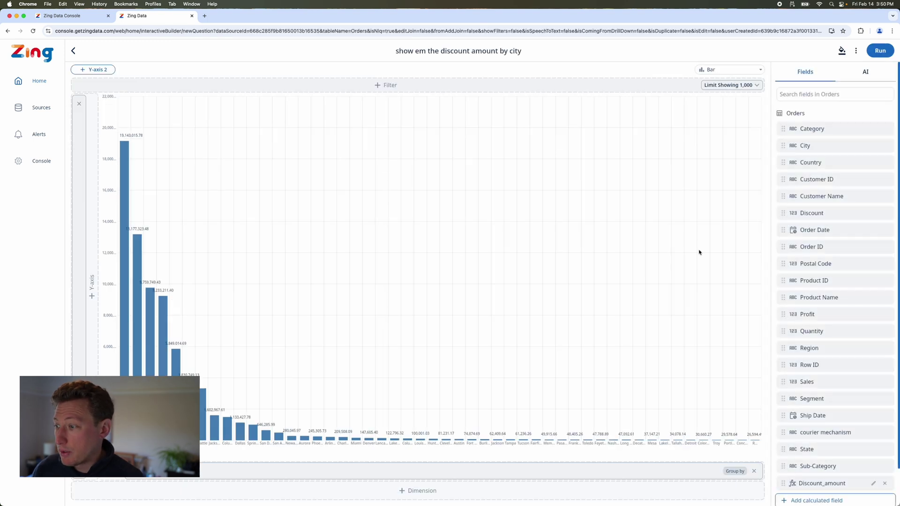
click(873, 483)
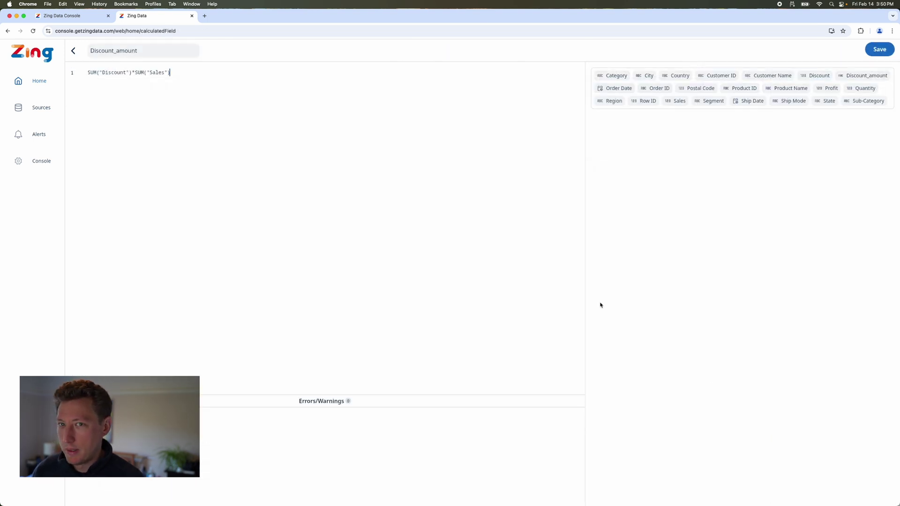
Close the Discount_amount formula and the chart editor, discarding unsaved changes, to return to the StoreExample chat
click(398, 141)
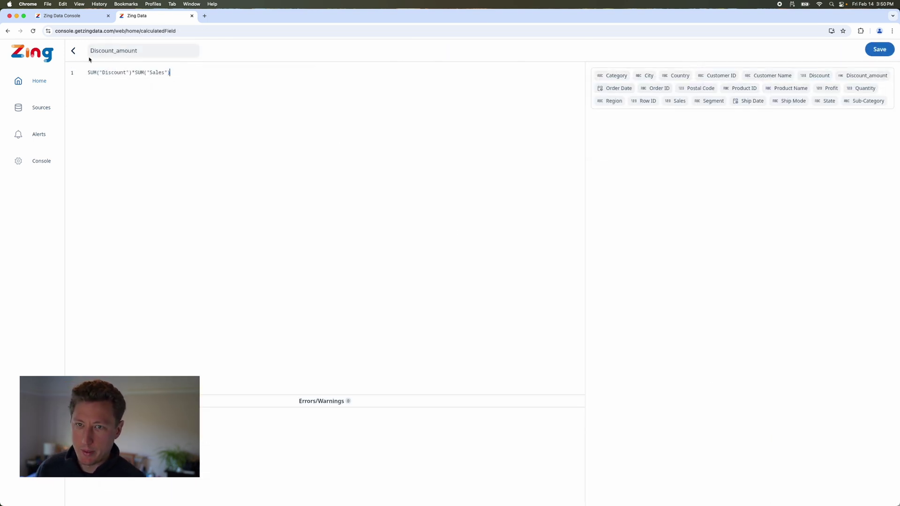
click(73, 51)
click(73, 51)
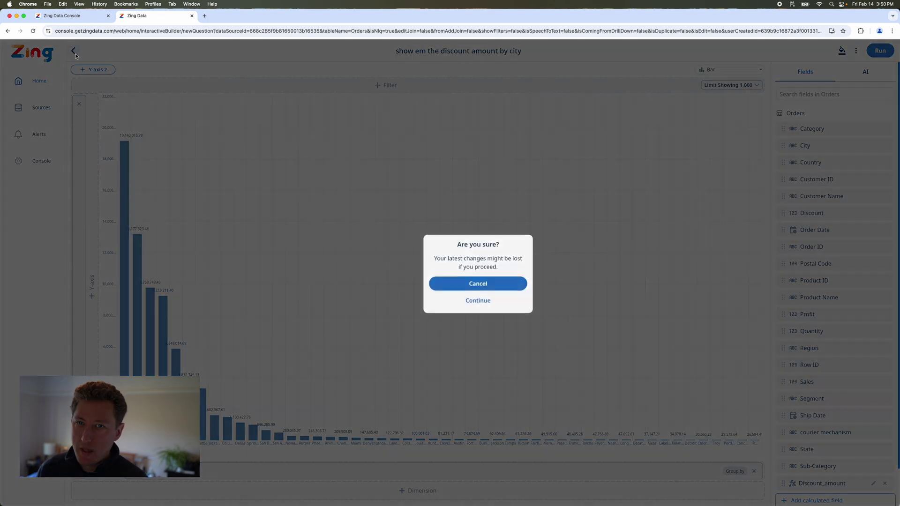
click(486, 299)
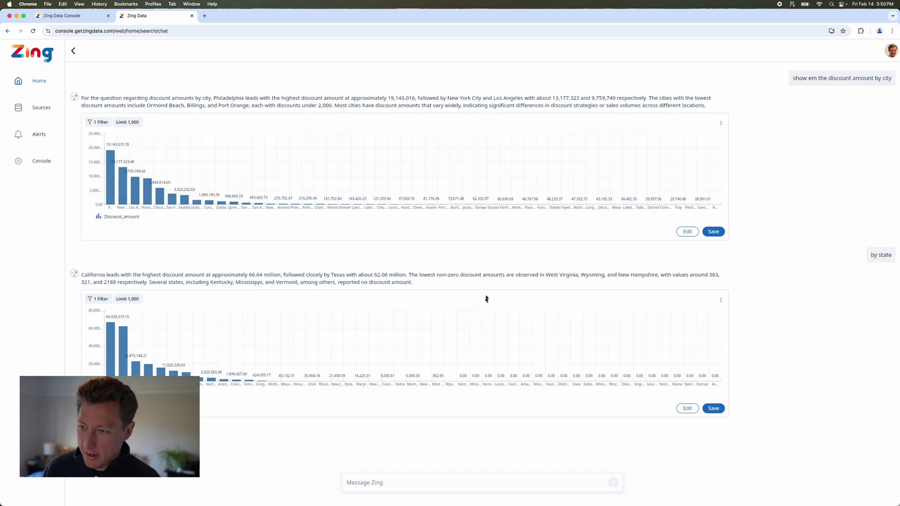
Ask in the same chat "give me the customer ids for purchases >$100"
click(395, 482)
text(give)
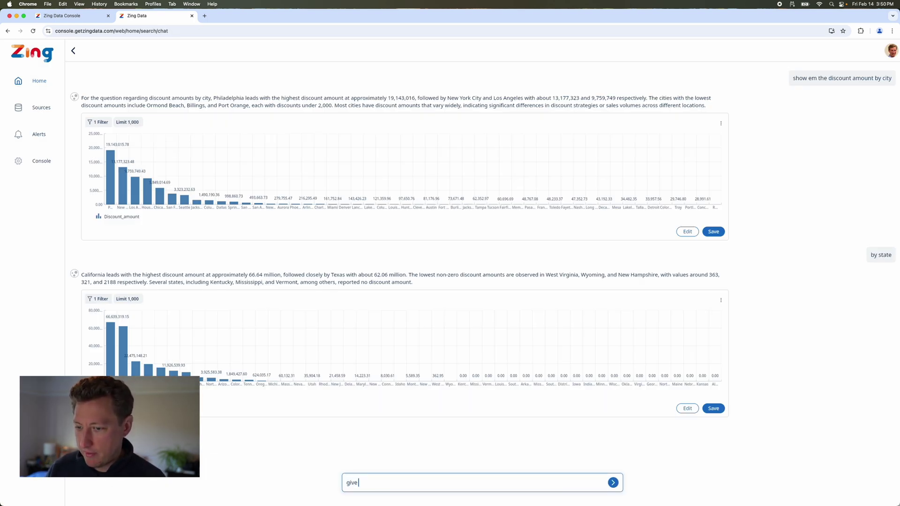
text( me the cust)
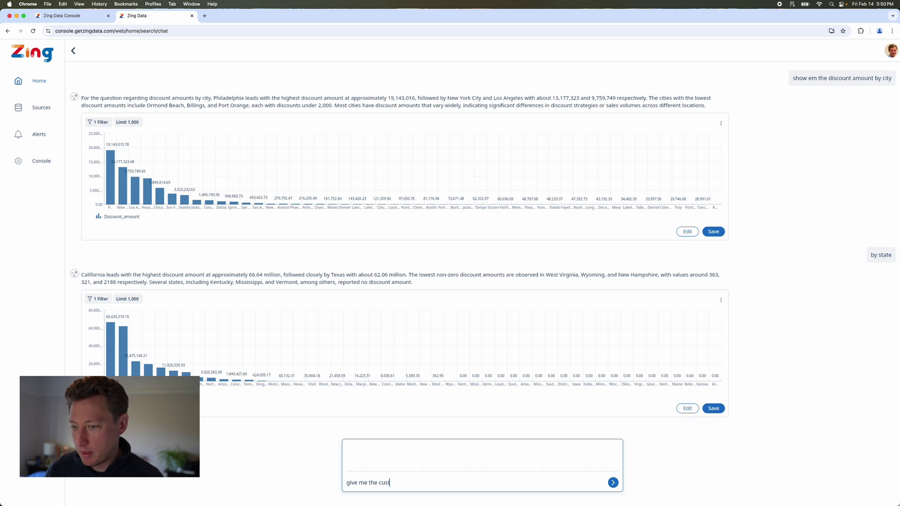
text(omer ids for )
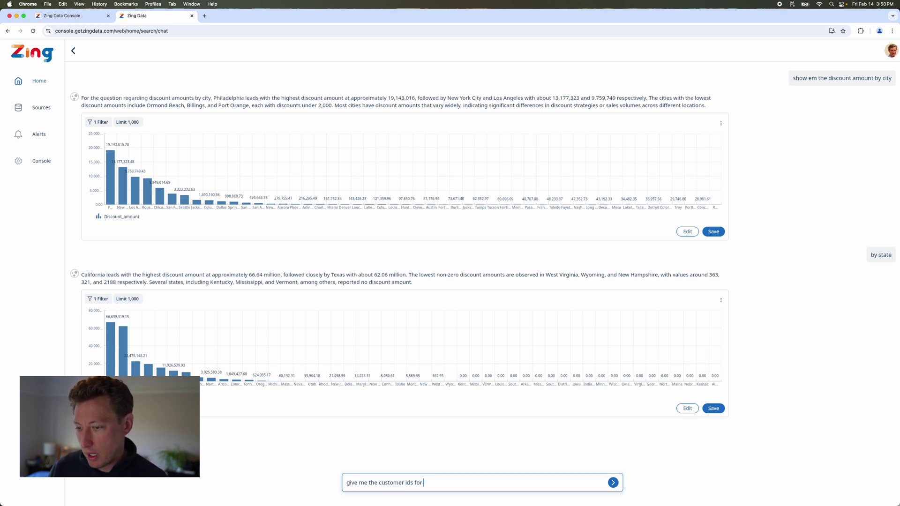
text(purchases >)
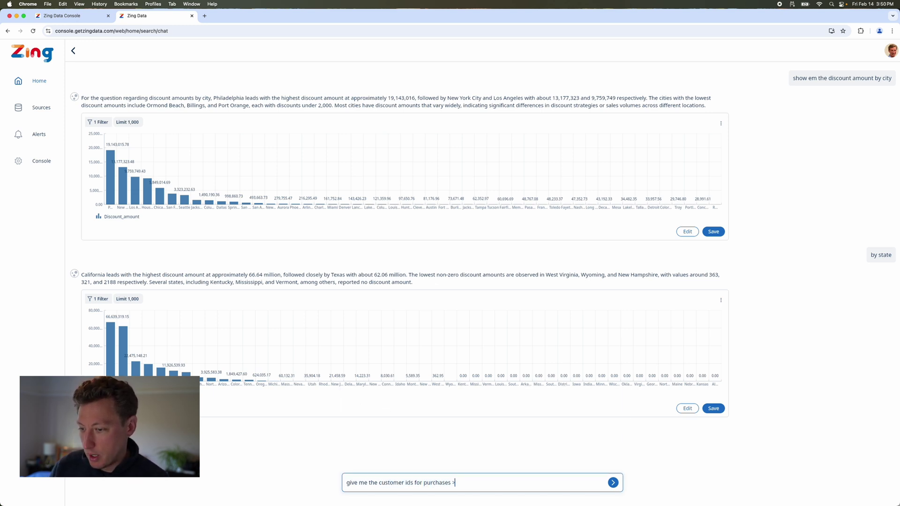
text($100)
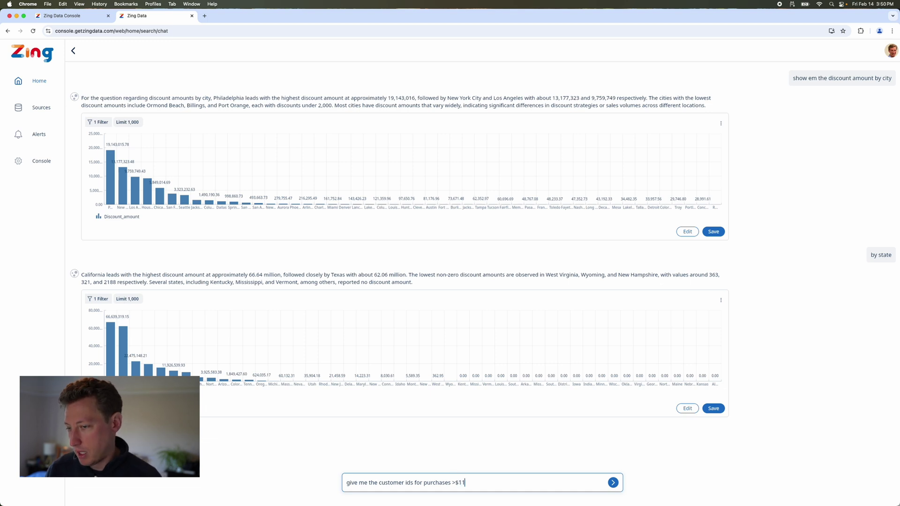
key(Return)
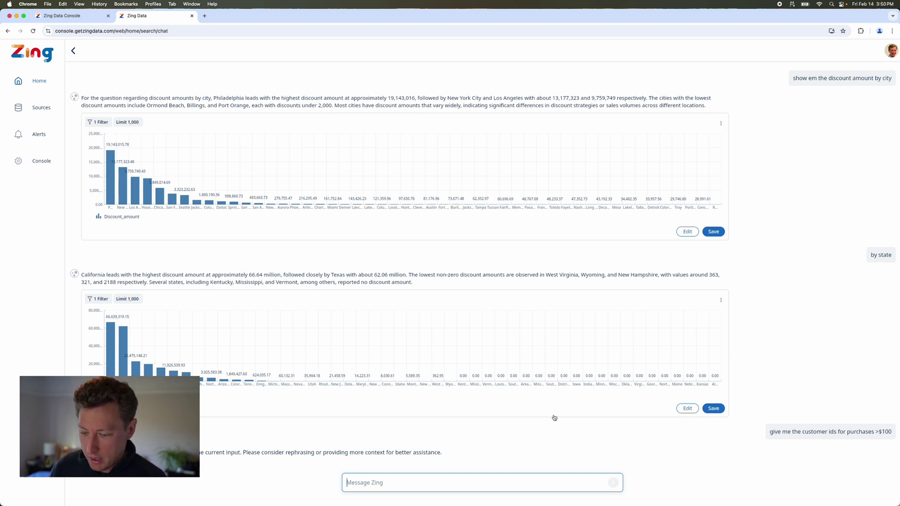
Switch to example_zing_data_model.json in Cursor, examine the Total_Sales metric's group-by rules, and return to Chrome
key(super+Tab)
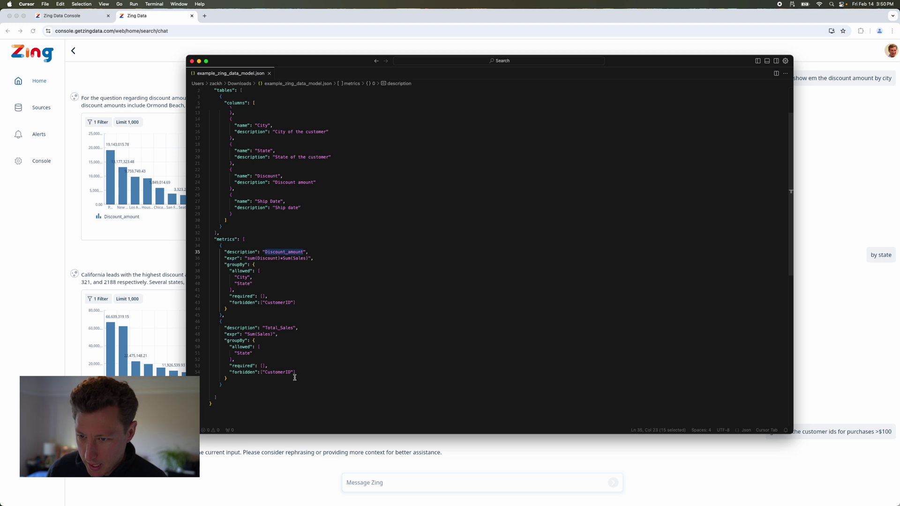
drag(305, 378, 183, 330)
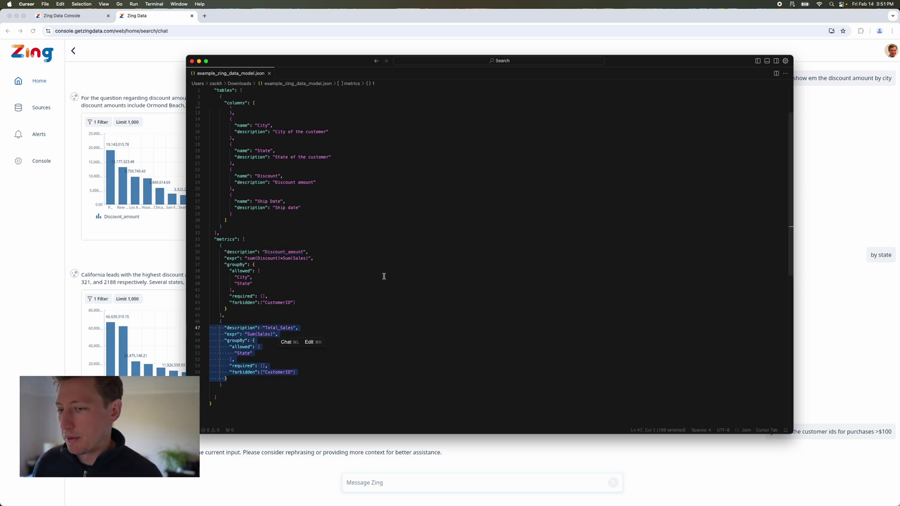
key(super+Tab)
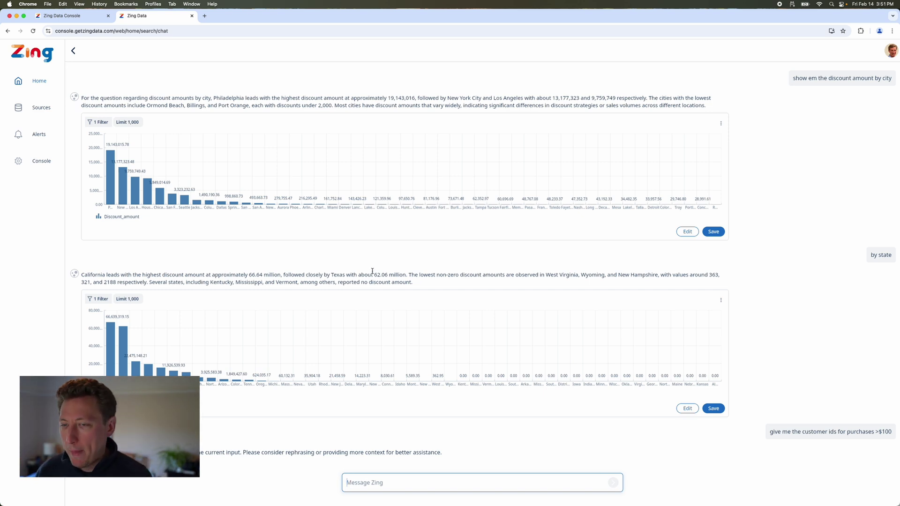
Leave the chat for the question page and set the StoreExample query mode to Expert Mode
click(74, 51)
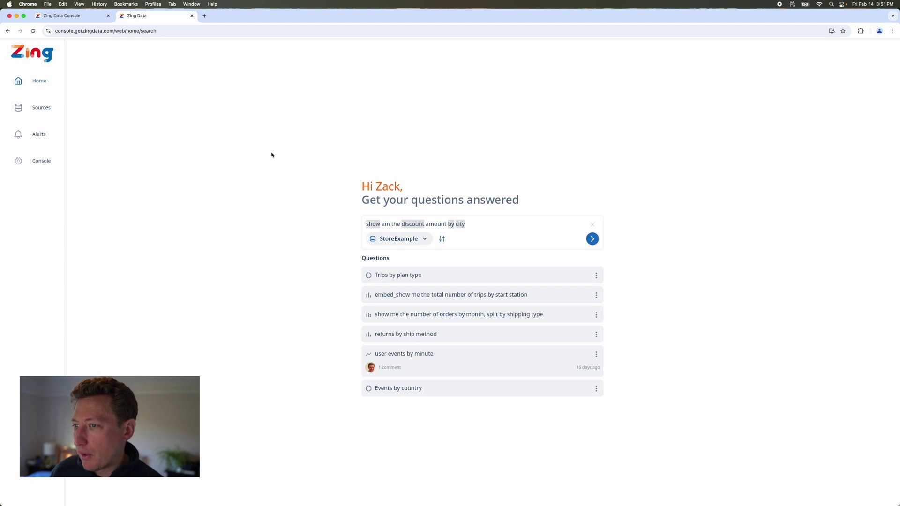
click(444, 242)
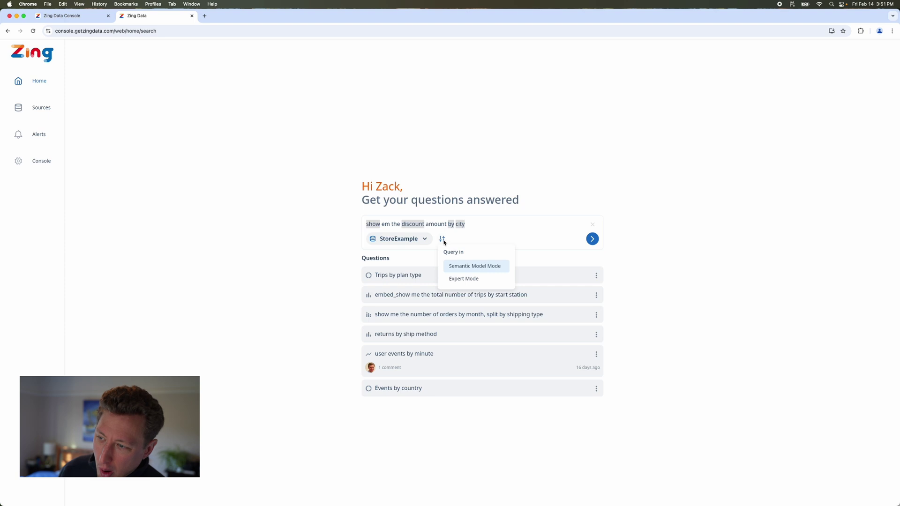
click(461, 281)
Replace the question with "show me the customer ids with purchases >$100" and submit it to StoreExample
click(474, 227)
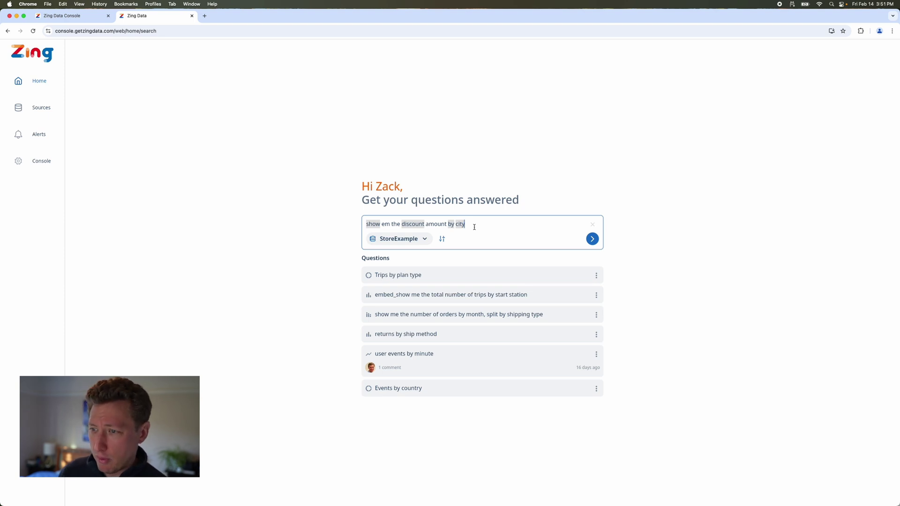
key(super+a)
text(show)
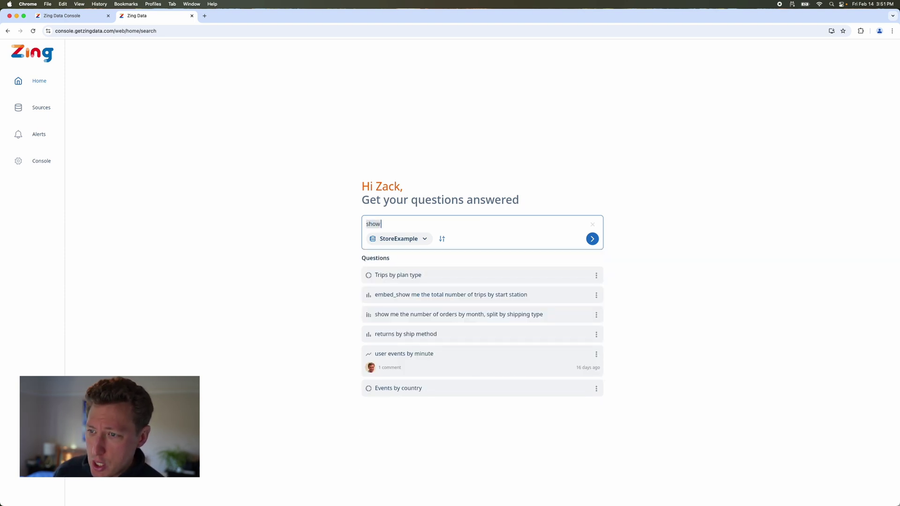
text( me the cu)
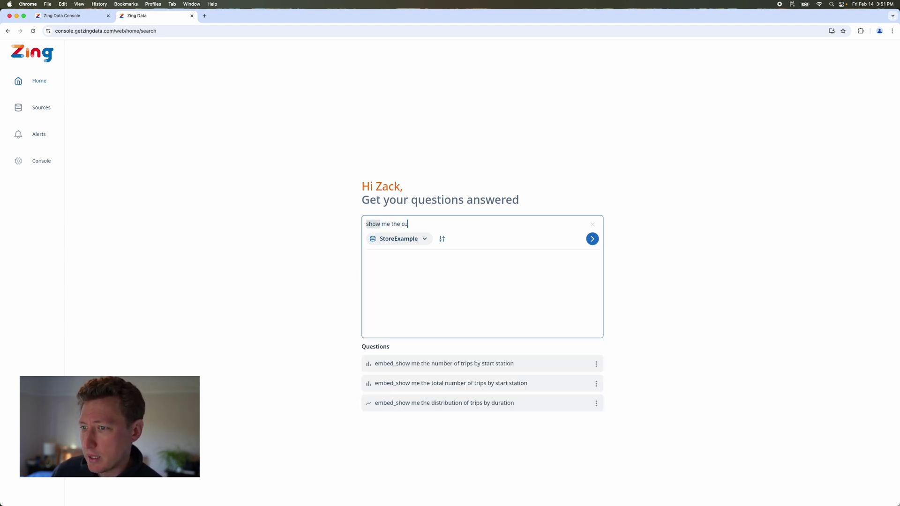
text(stomer )
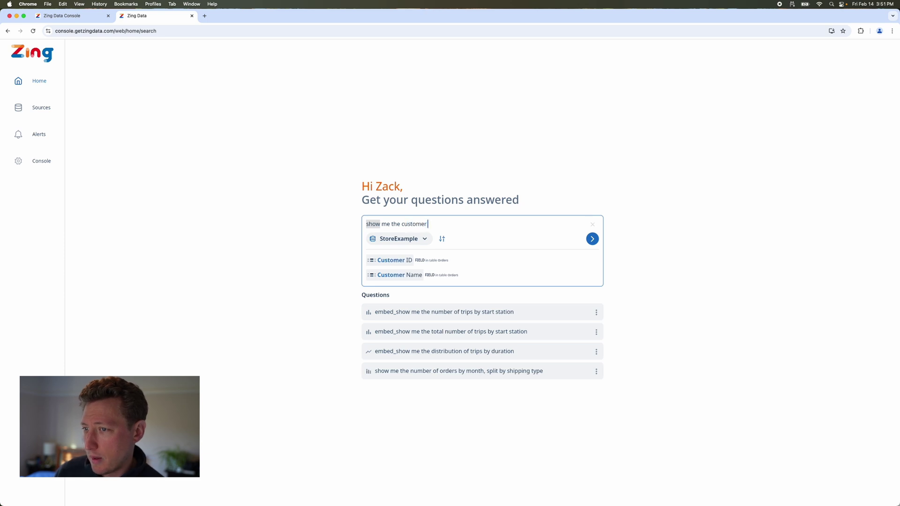
text(ids with purchases >)
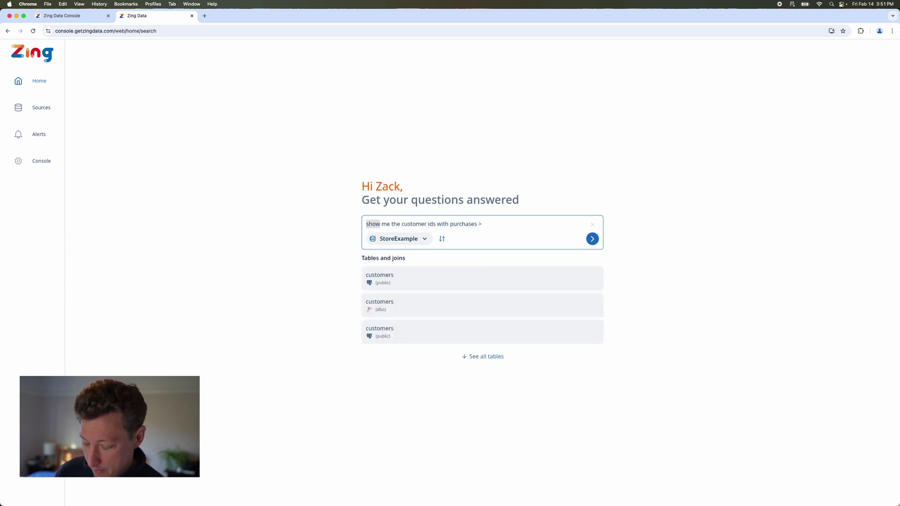
text($100)
key(Return)
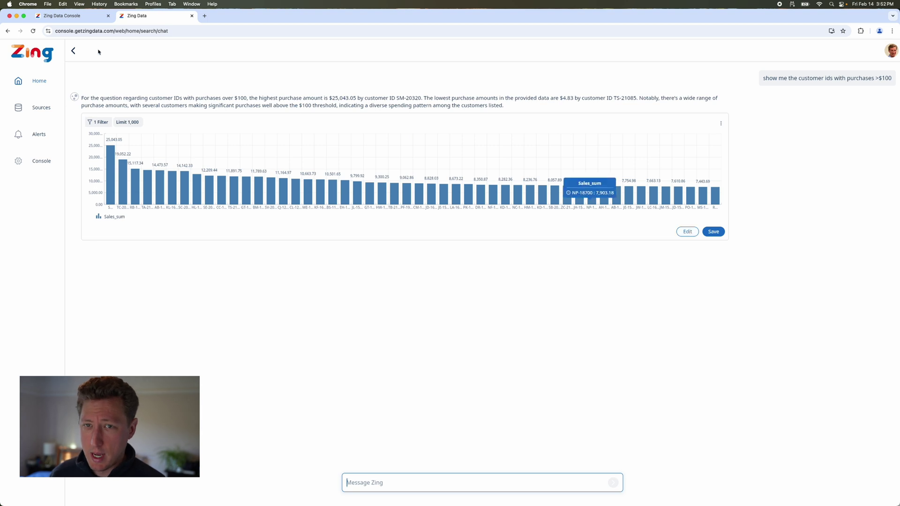
Return to the question page and set the StoreExample query mode to Semantic Model Mode
click(73, 50)
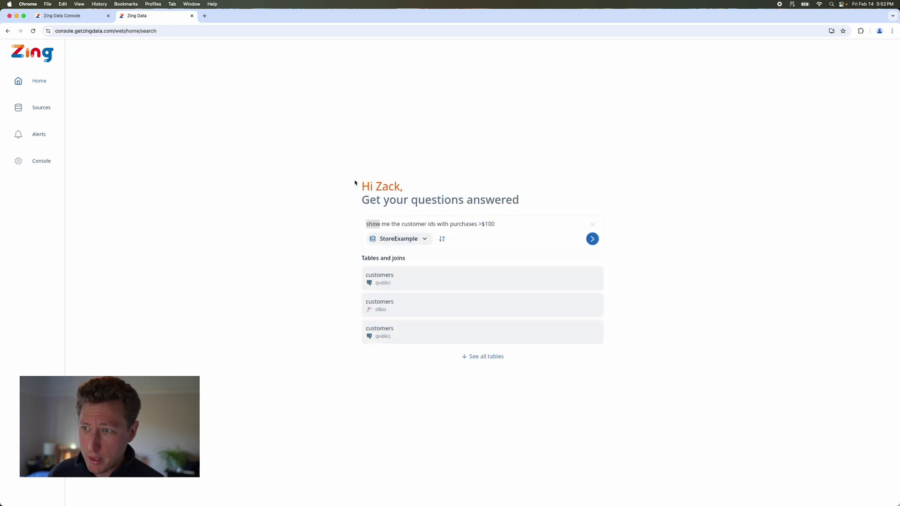
click(442, 239)
click(455, 266)
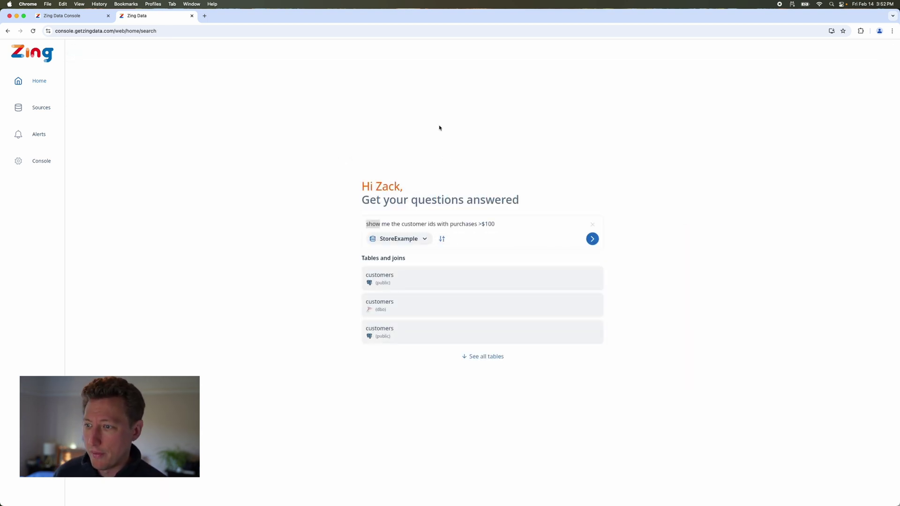